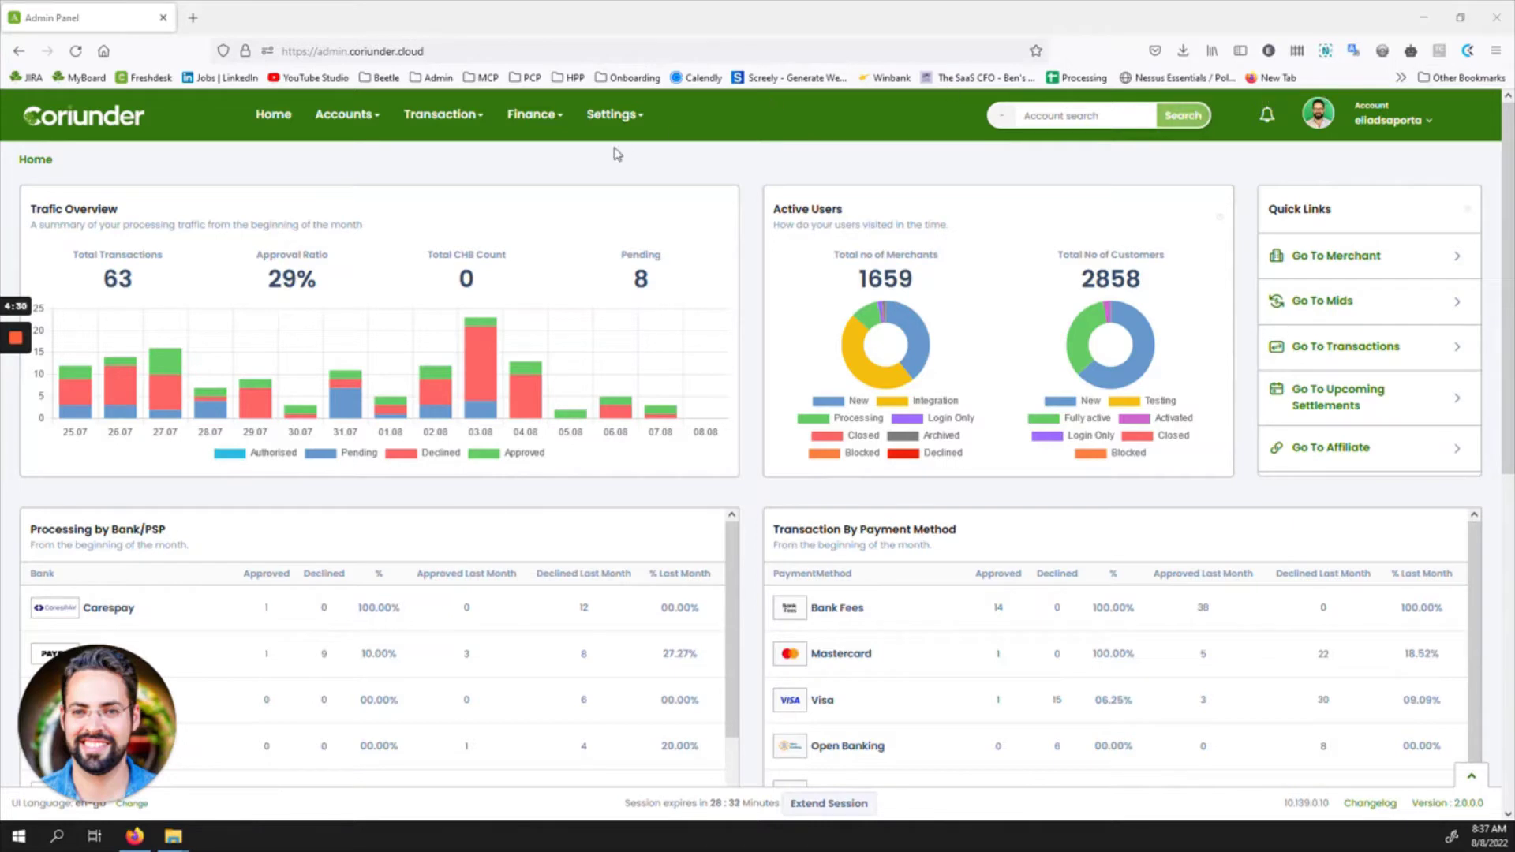
Open the confirmed EUR 100.00 Add Funds balance request from a customer to a merchant and examine its details and related balance rows.
left_click(442, 116)
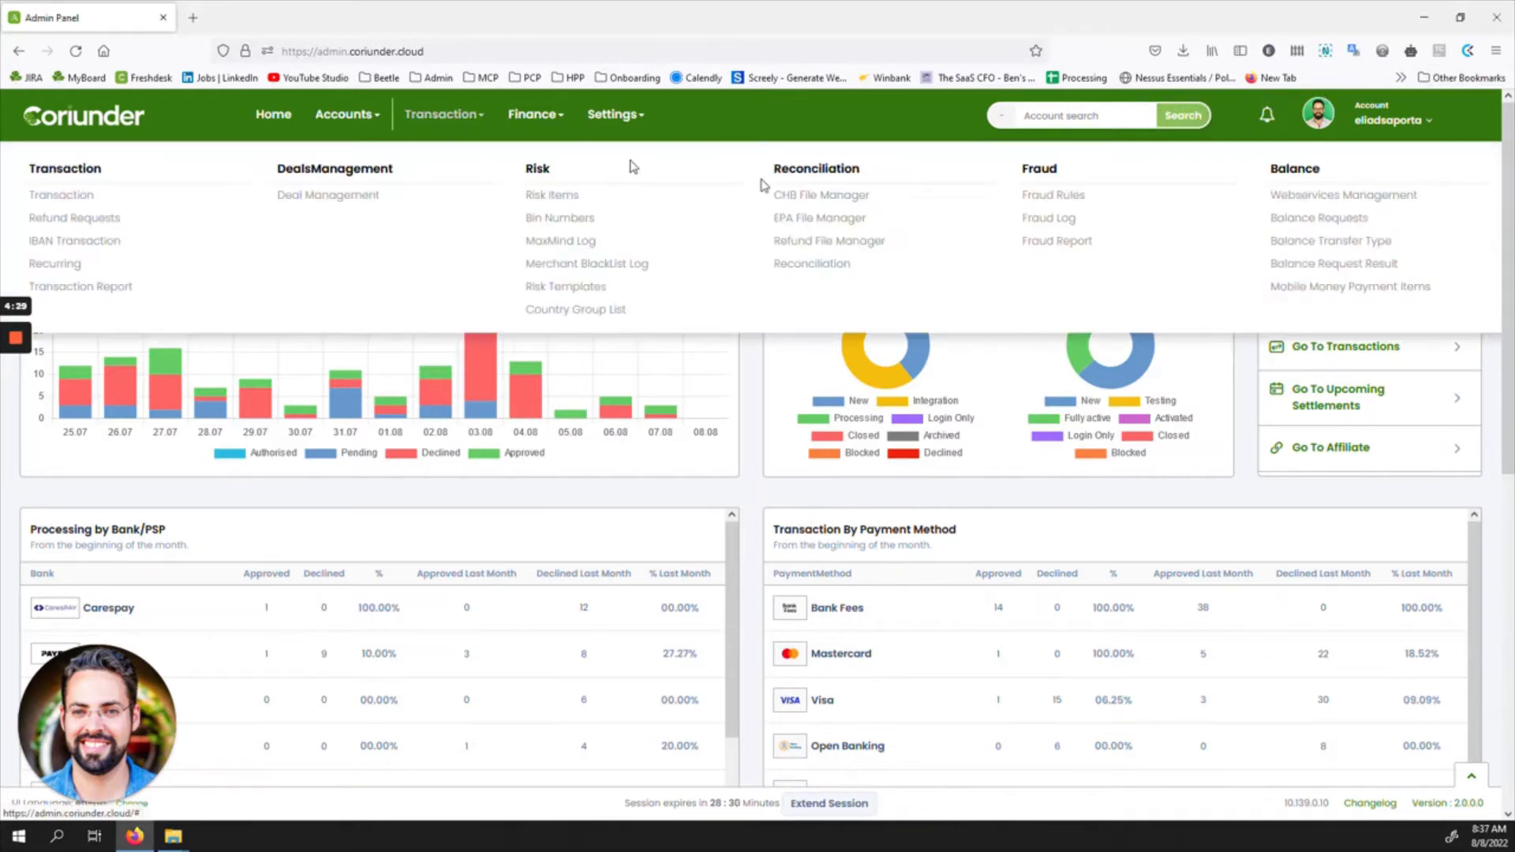
left_click(1319, 218)
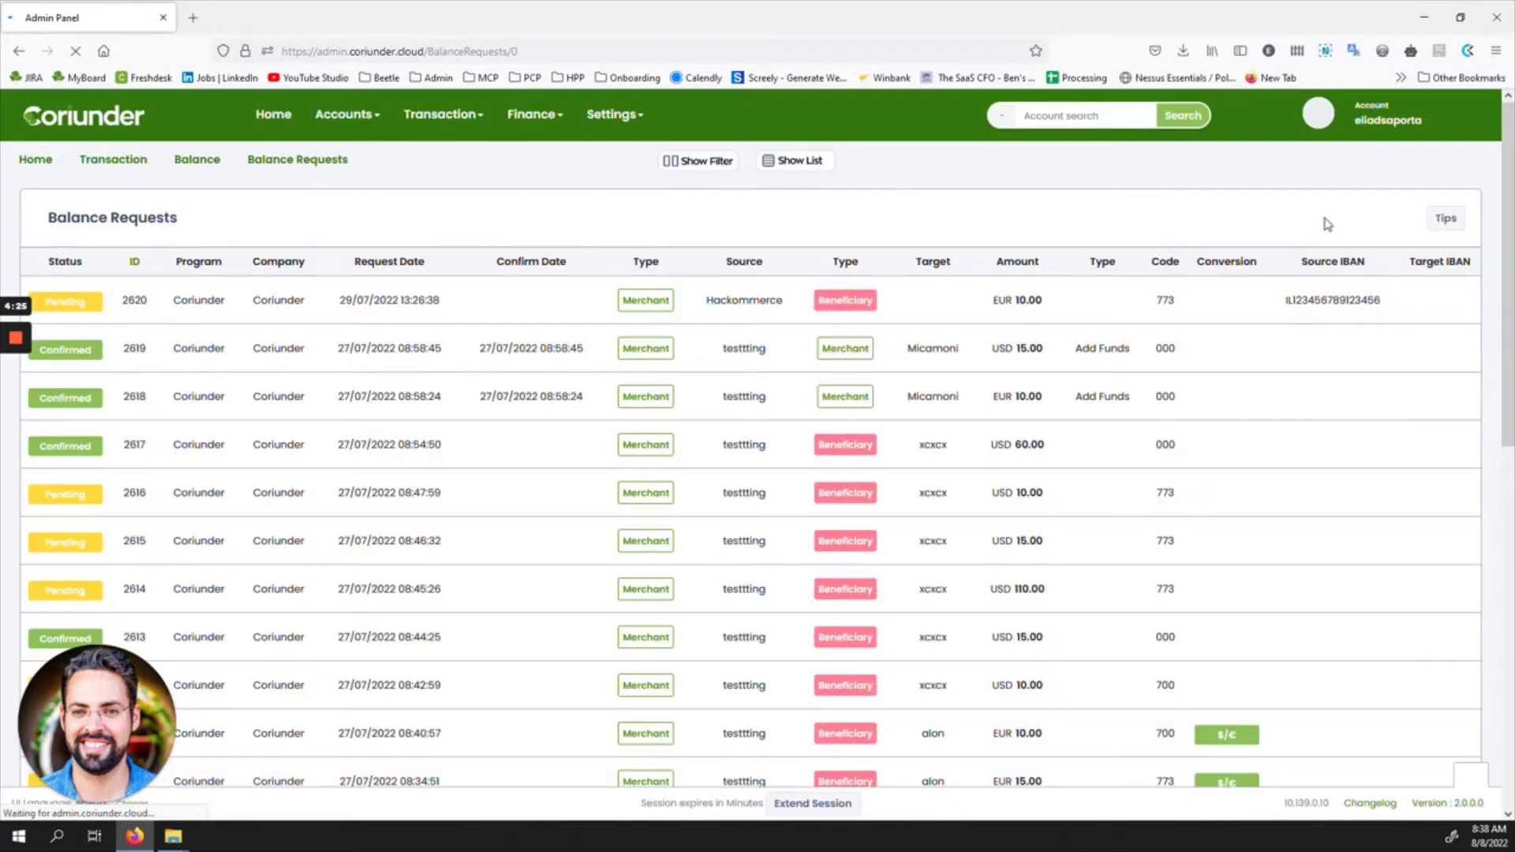
scroll(1051, 531, "down", 6)
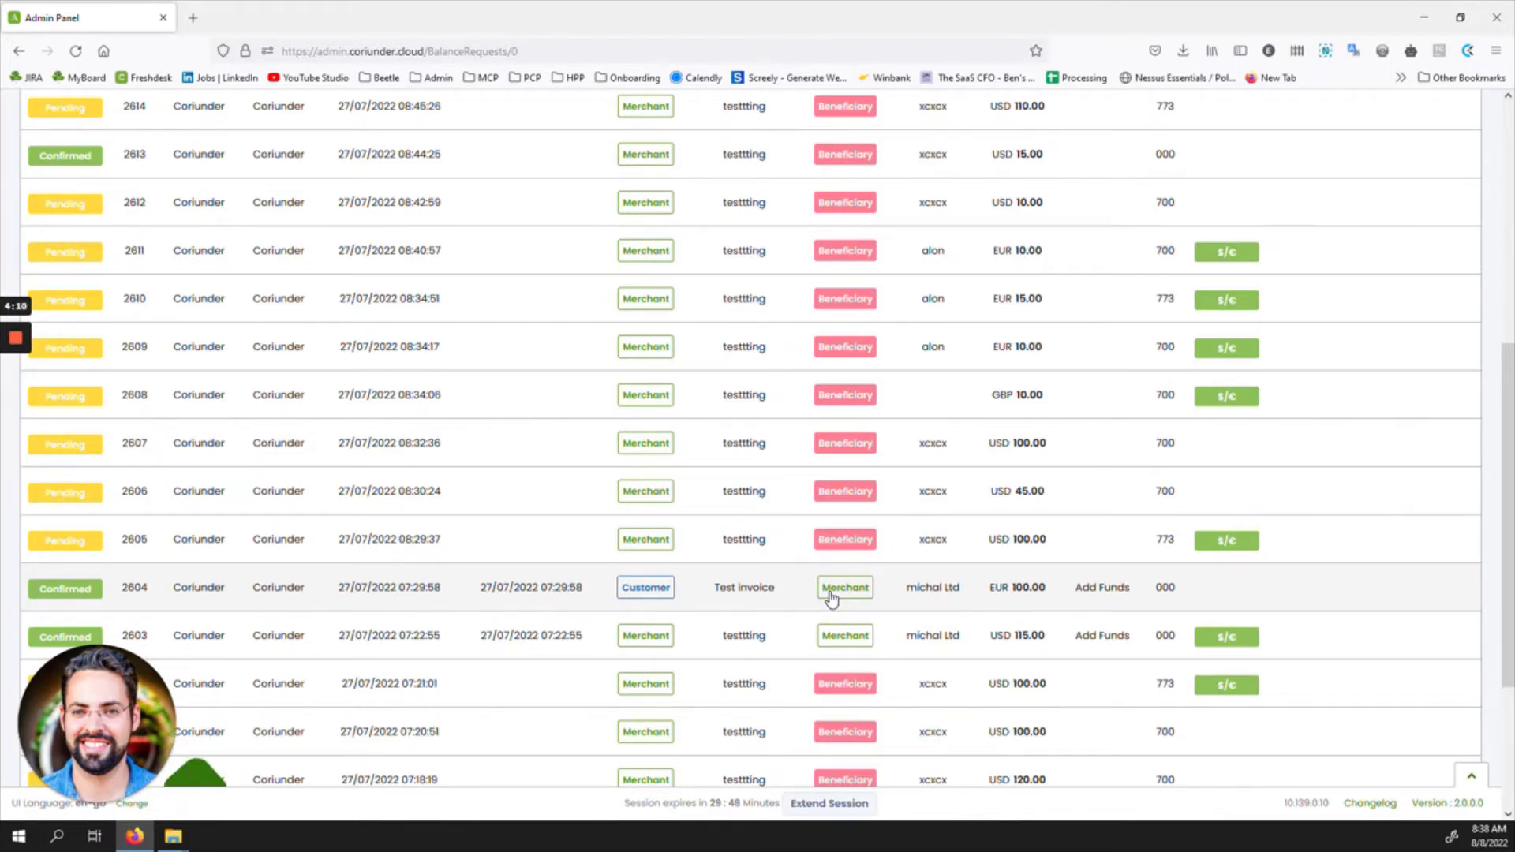
left_click(830, 597)
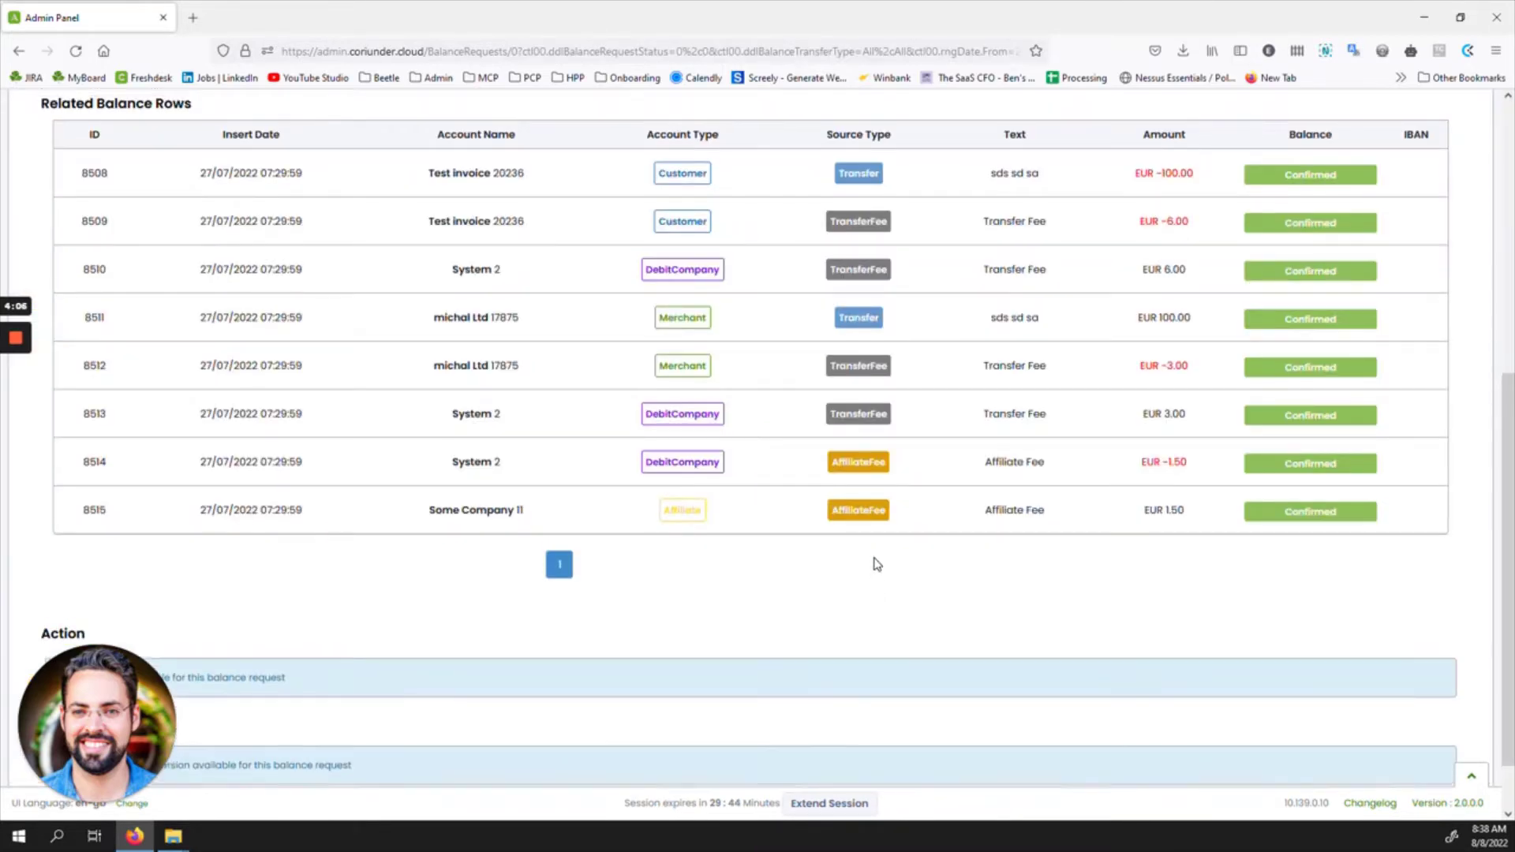
scroll(874, 564, "up", 3)
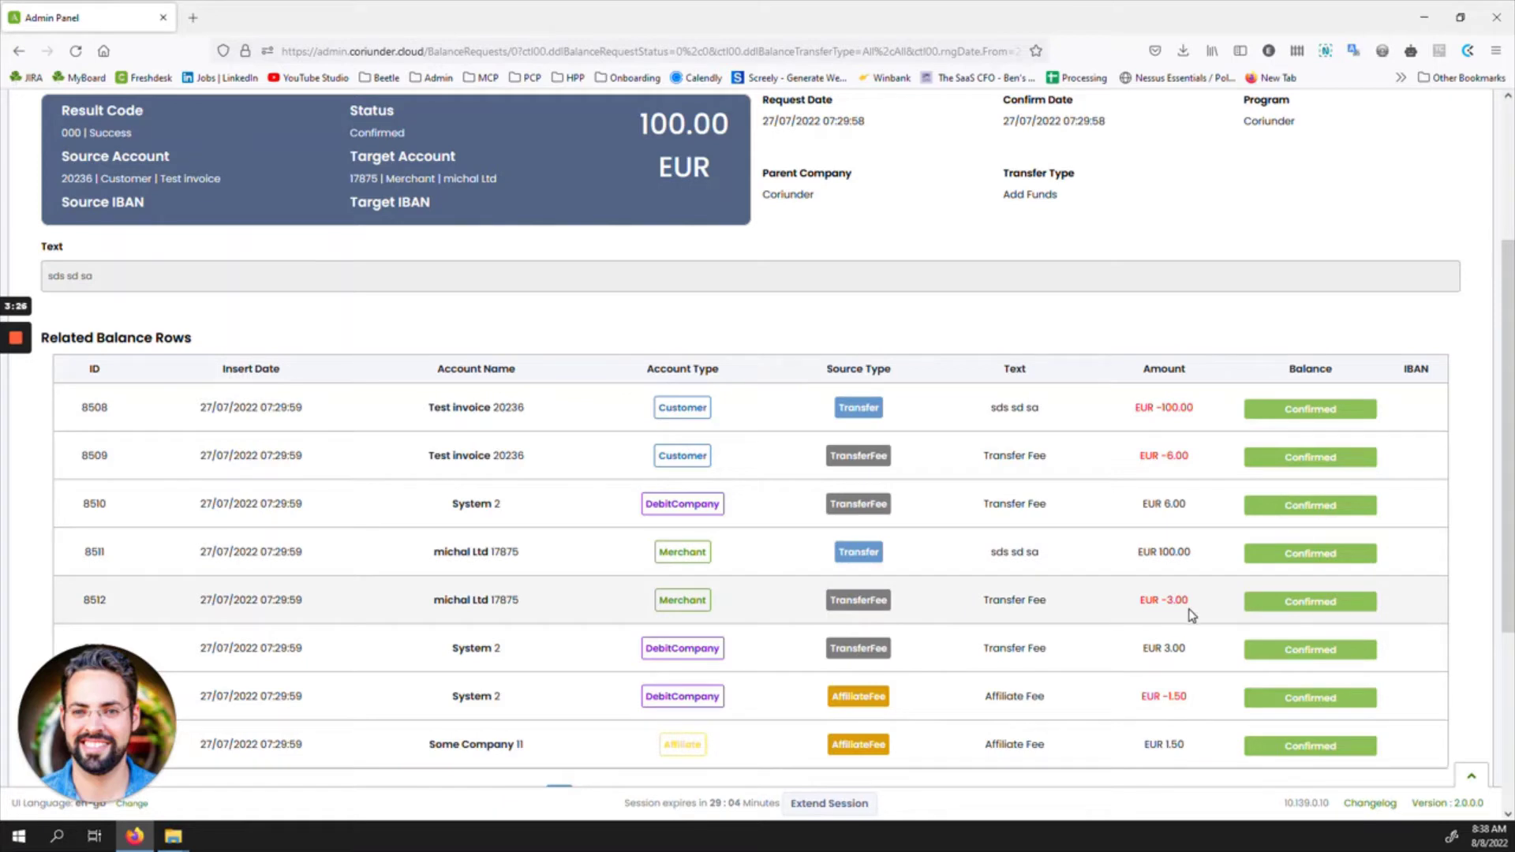
scroll(1188, 606, "down", 1)
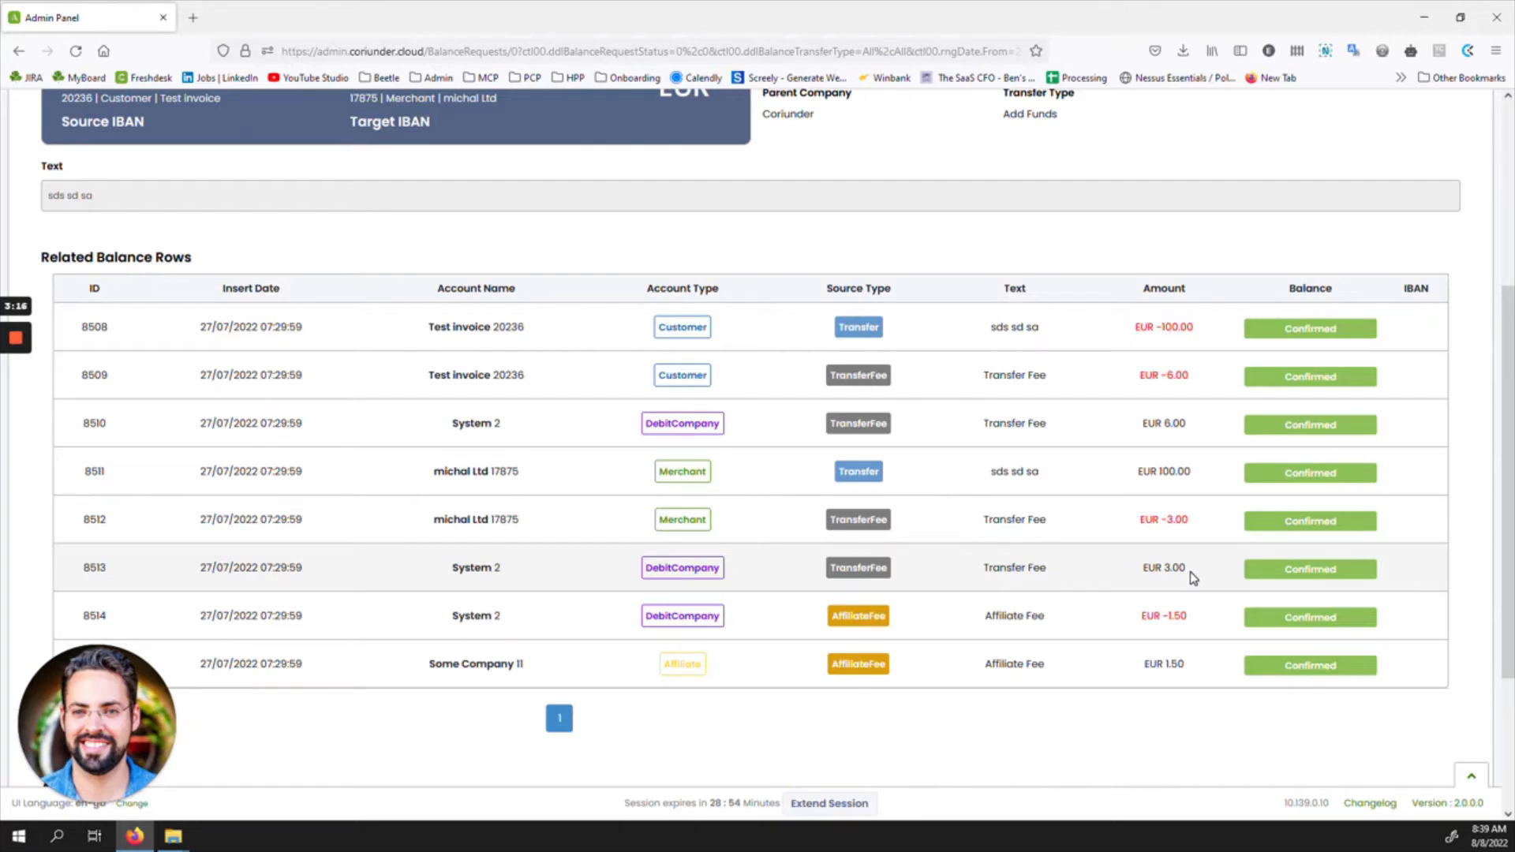
scroll(1193, 578, "down", 1)
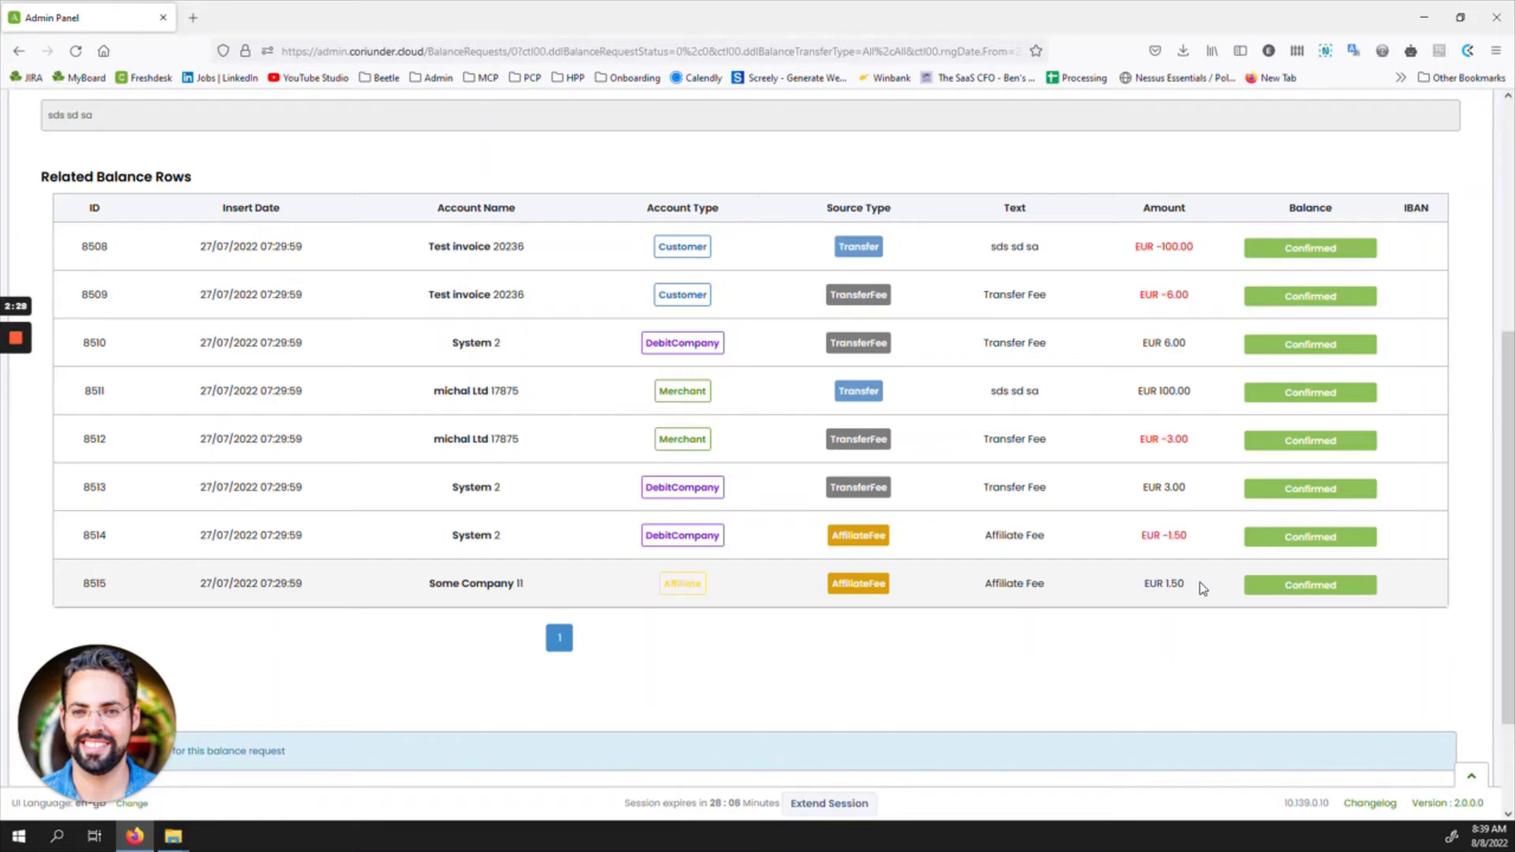
scroll(1202, 588, "up", 5)
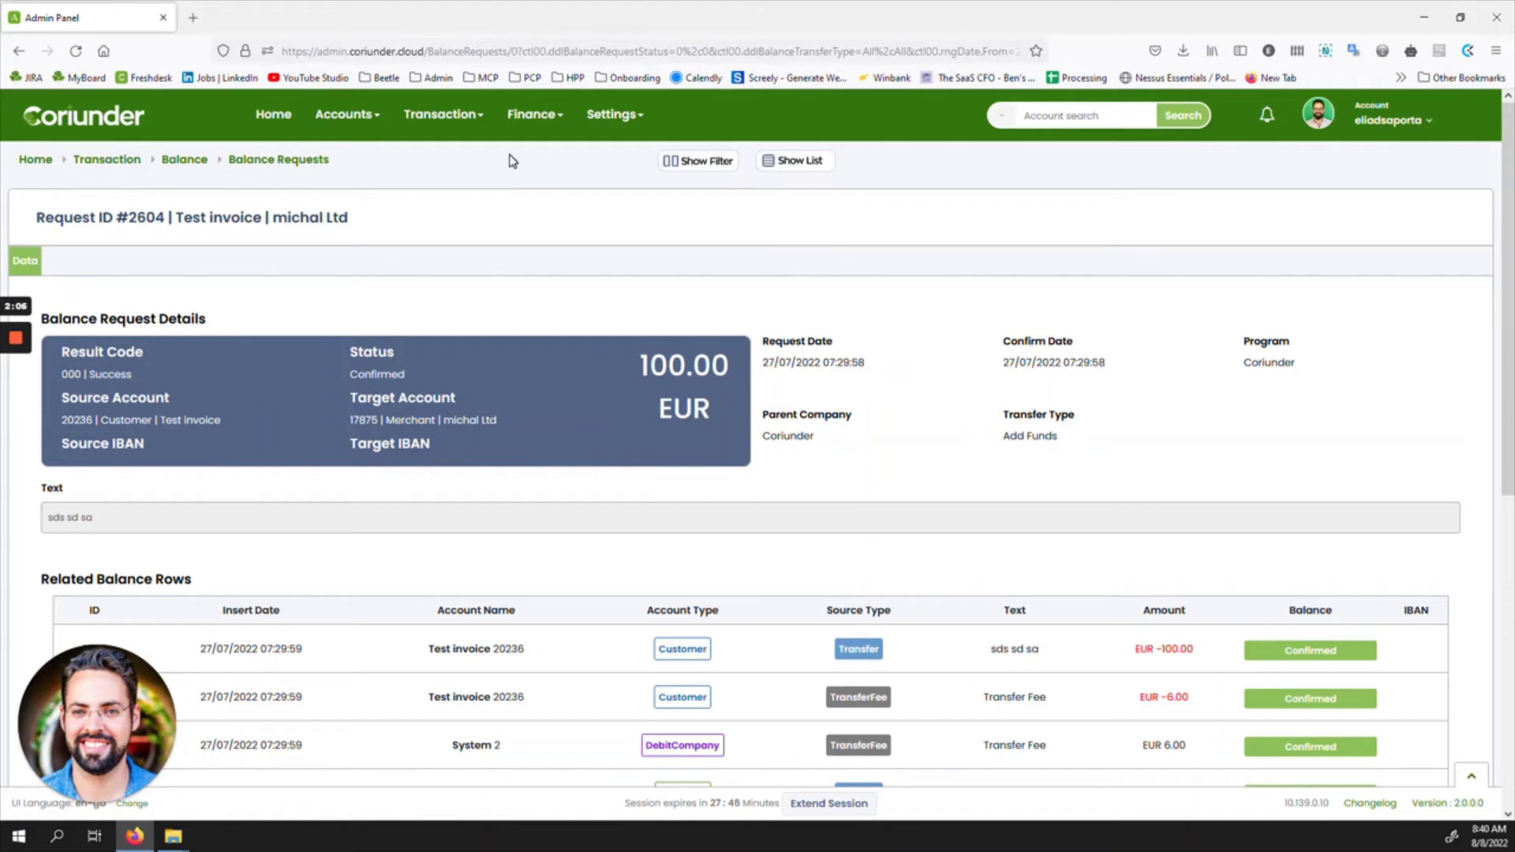
Open the Finance Balance list and look through the credit and debit rows of all accounts.
left_click(523, 118)
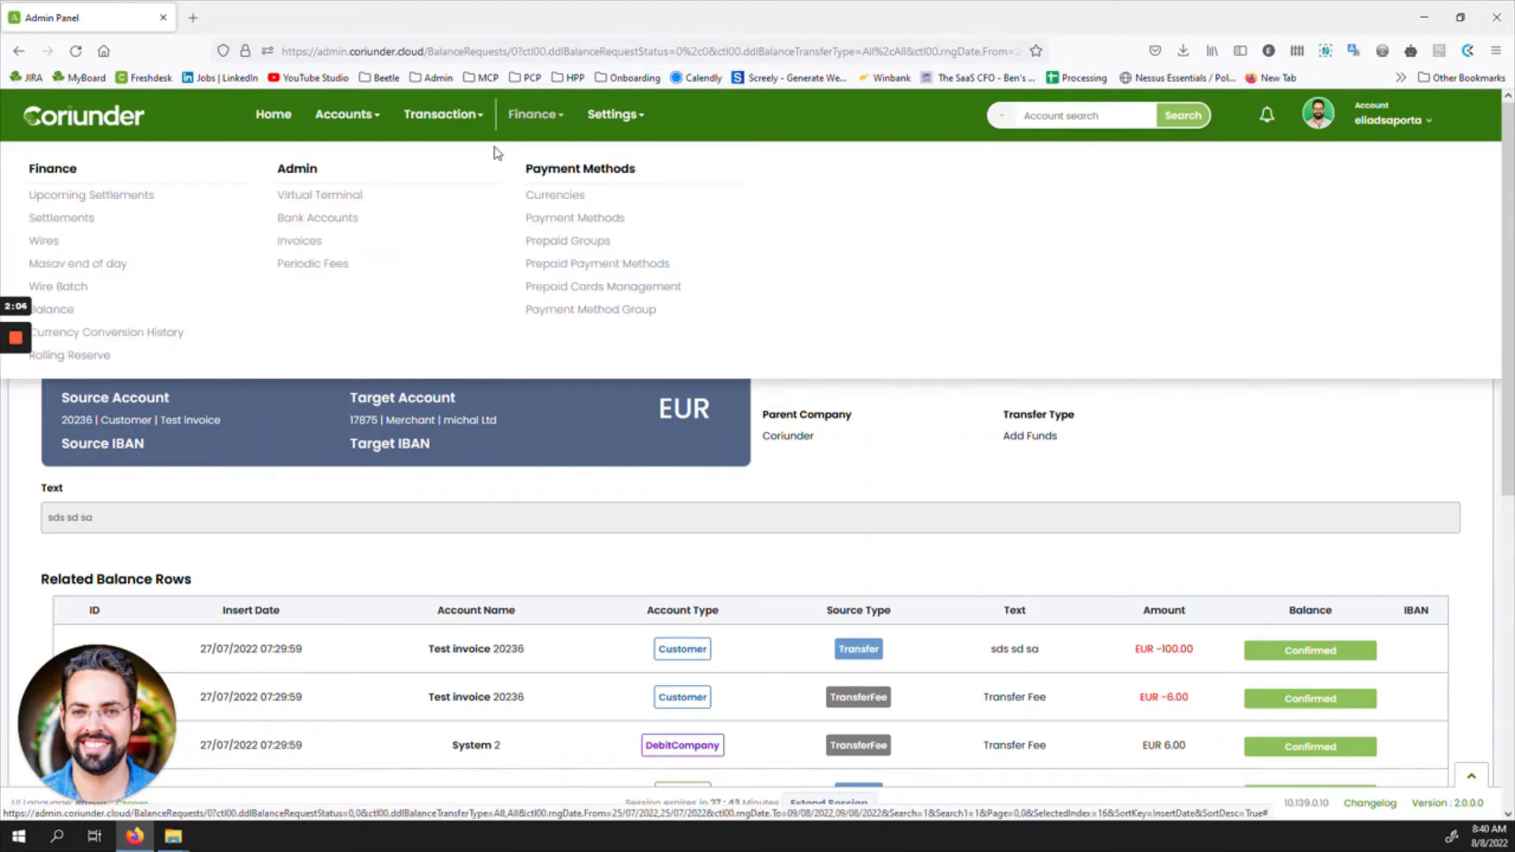
left_click(56, 307)
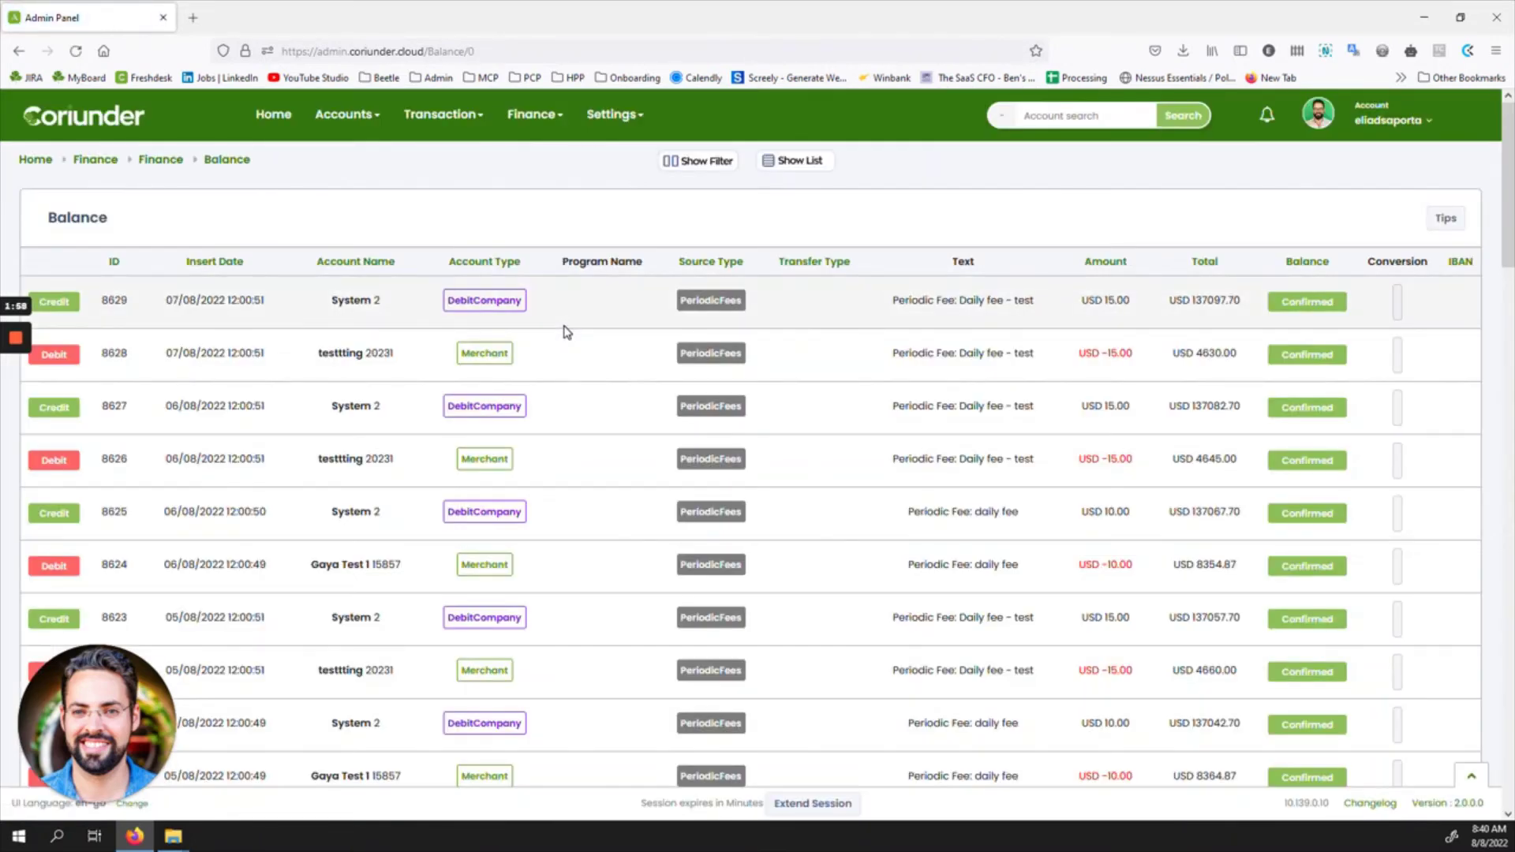
scroll(885, 448, "down", 1)
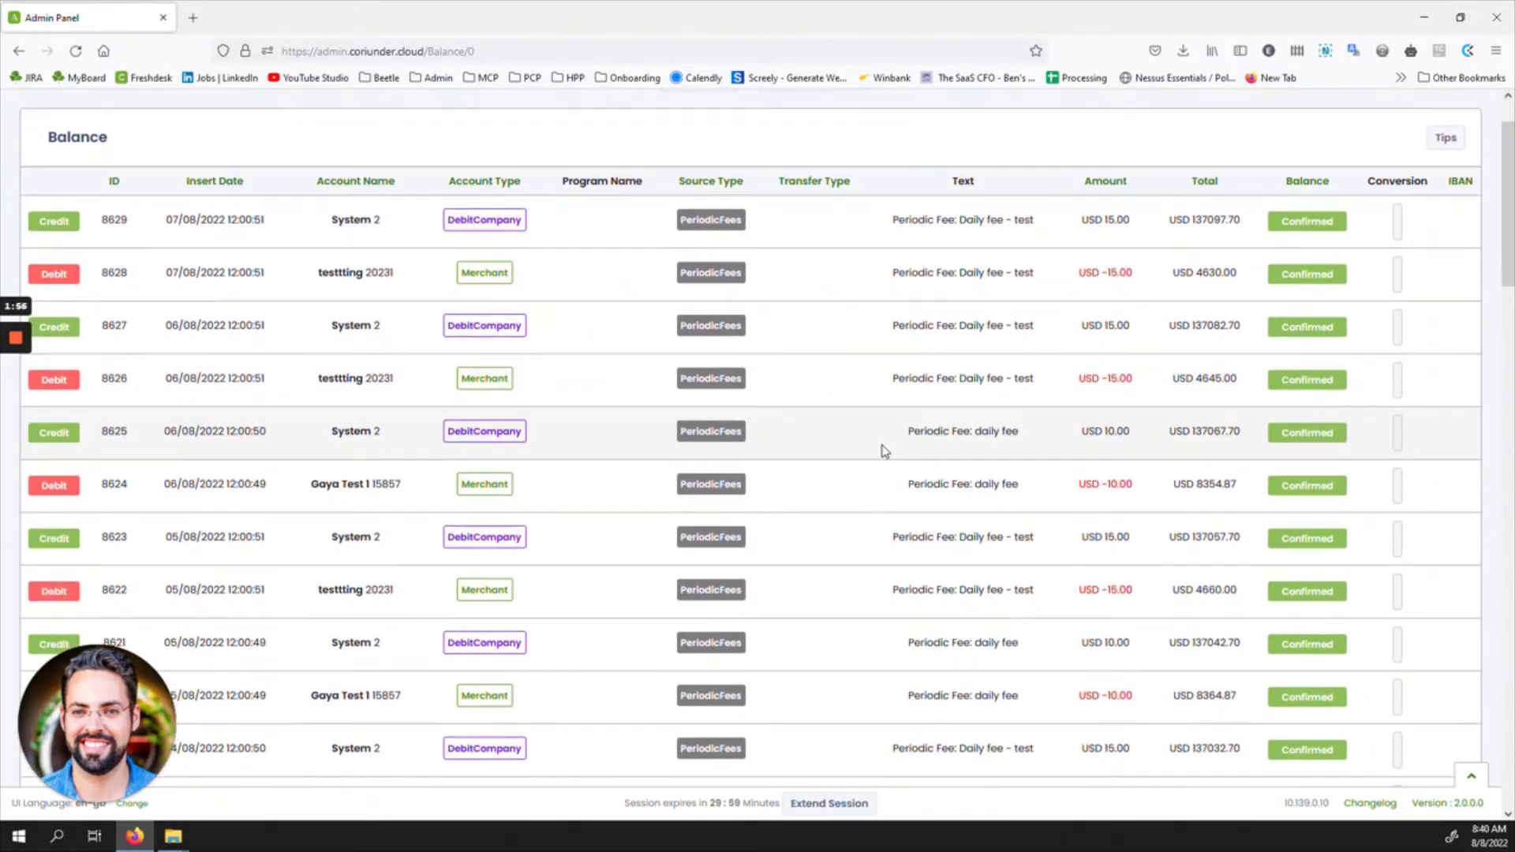
scroll(939, 426, "down", 5)
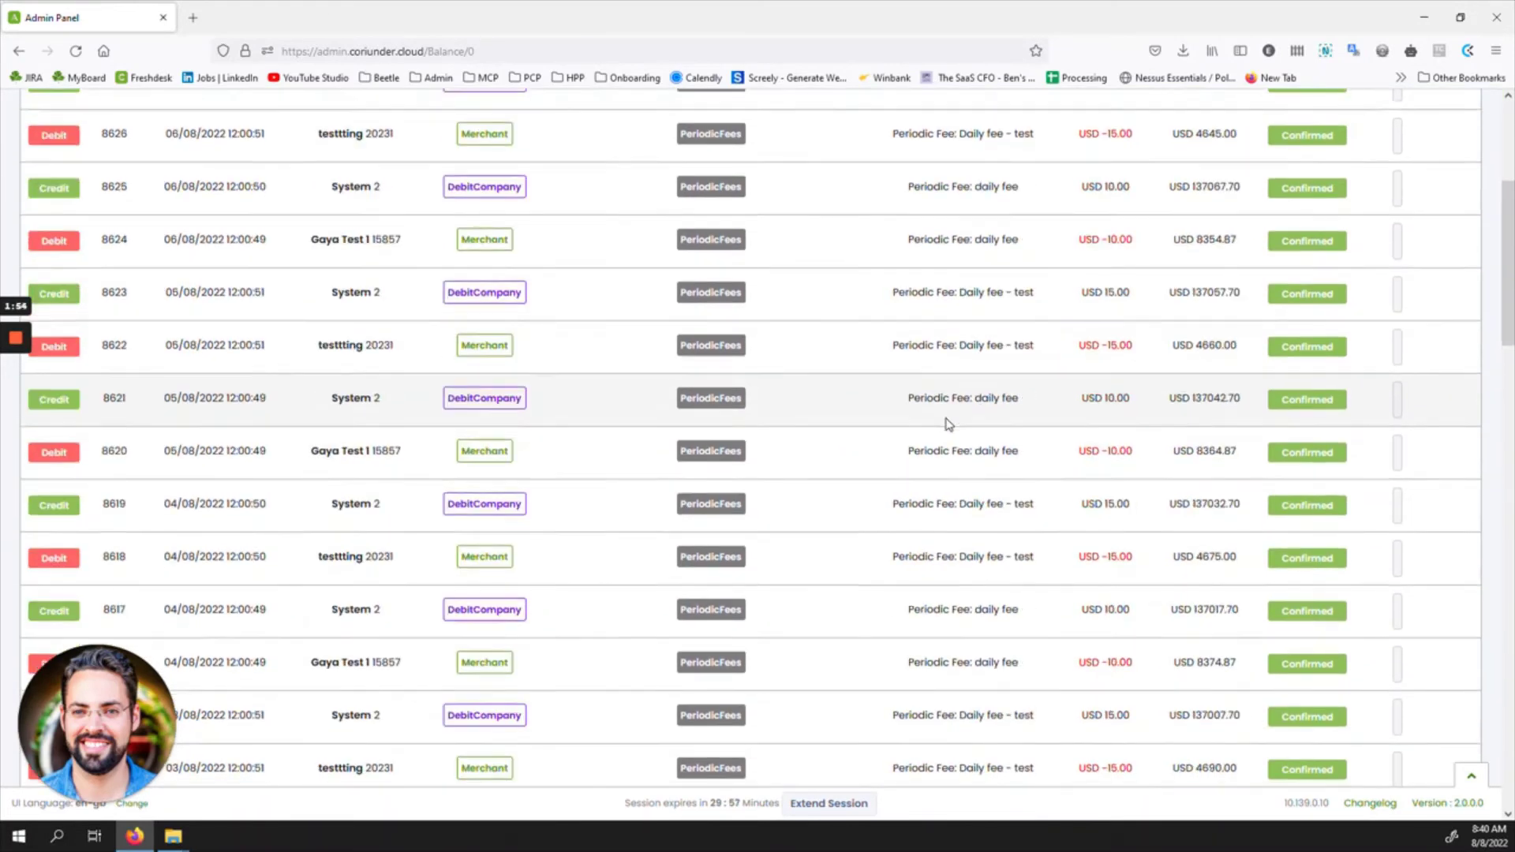
scroll(946, 440, "down", 15)
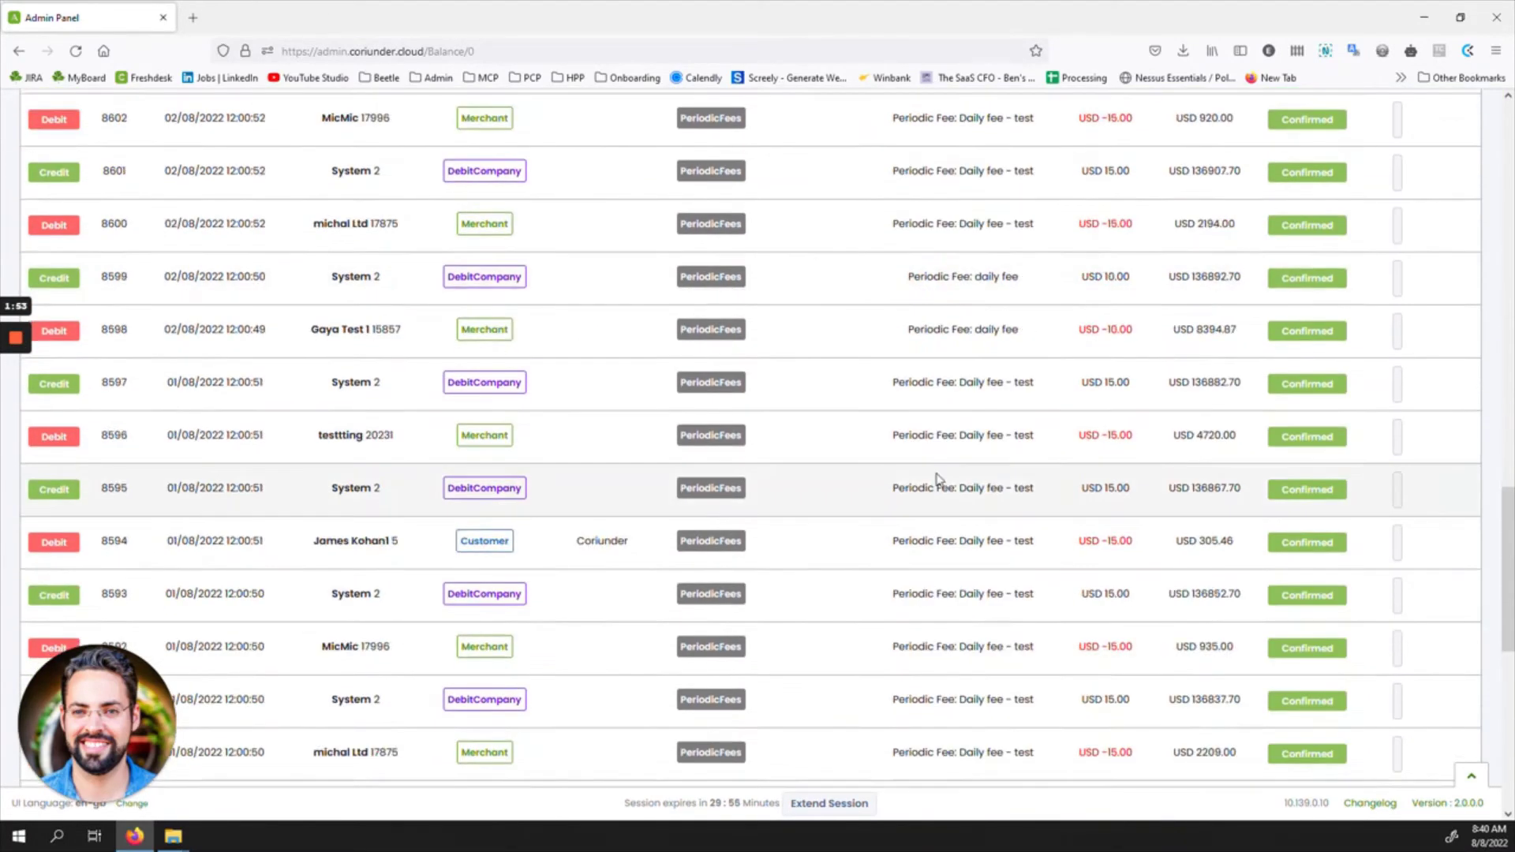
scroll(937, 485, "down", 4)
scroll(936, 482, "up", 20)
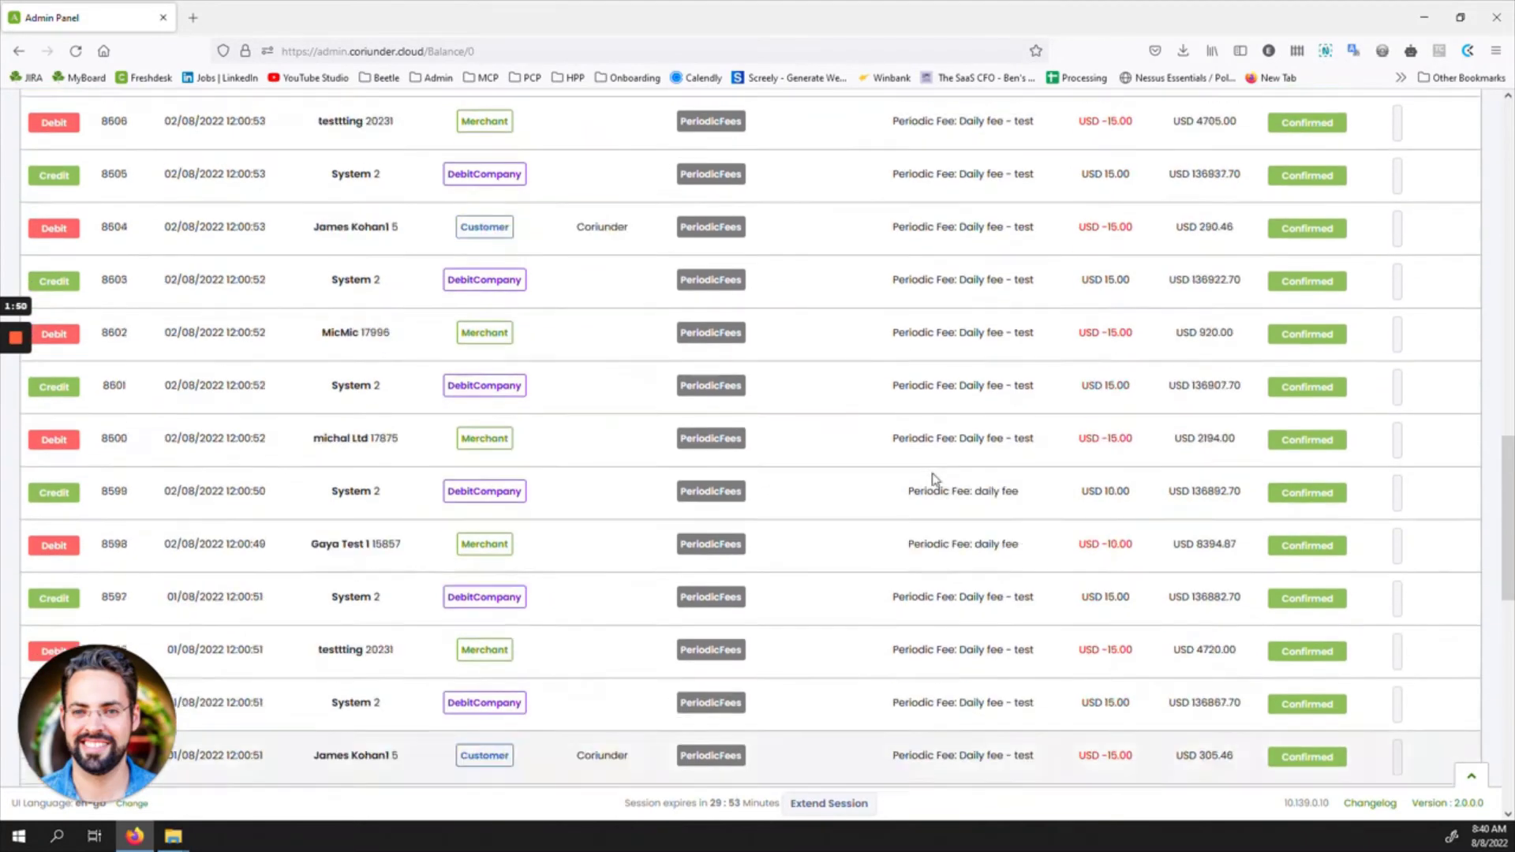
scroll(935, 479, "up", 5)
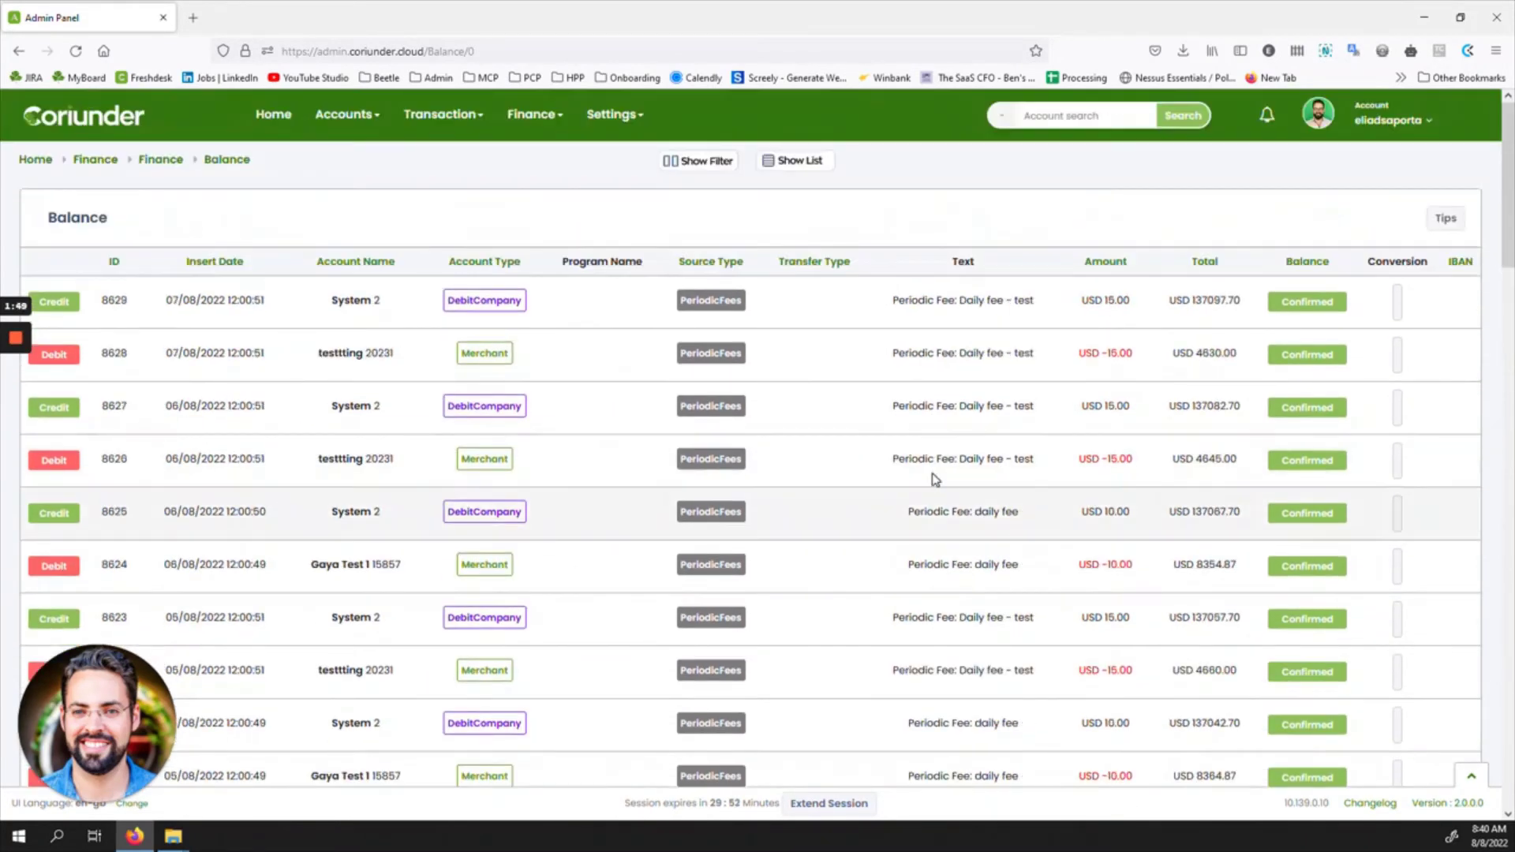
Filter the balance rows by the Hackommerce account with a start date of 25/07/2021.
left_click(697, 160)
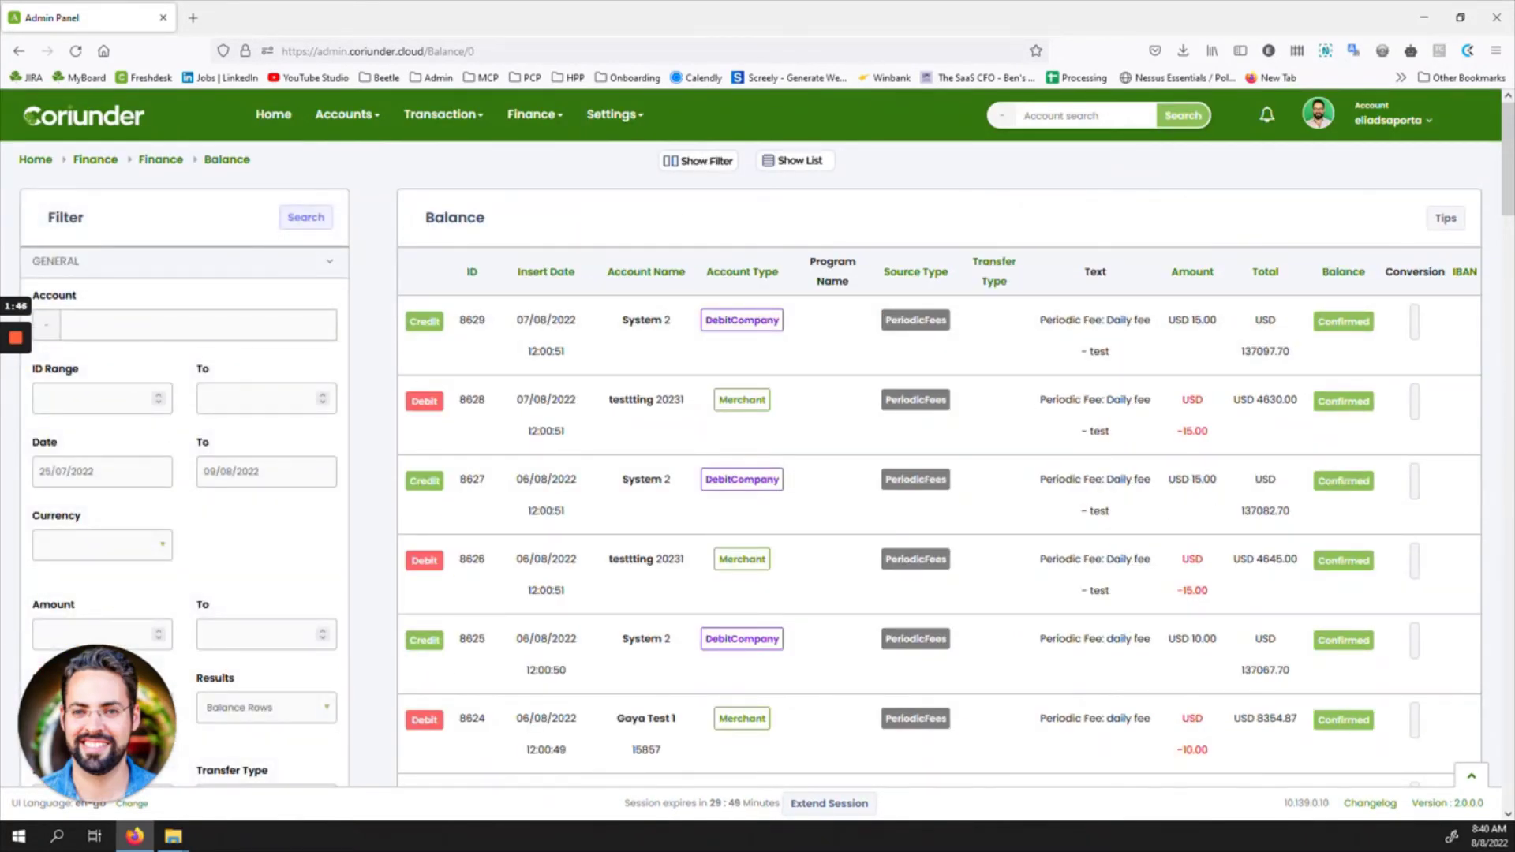
left_click(134, 324)
type("hack")
left_click(113, 352)
left_click(93, 471)
key("BackSpace")
type("1")
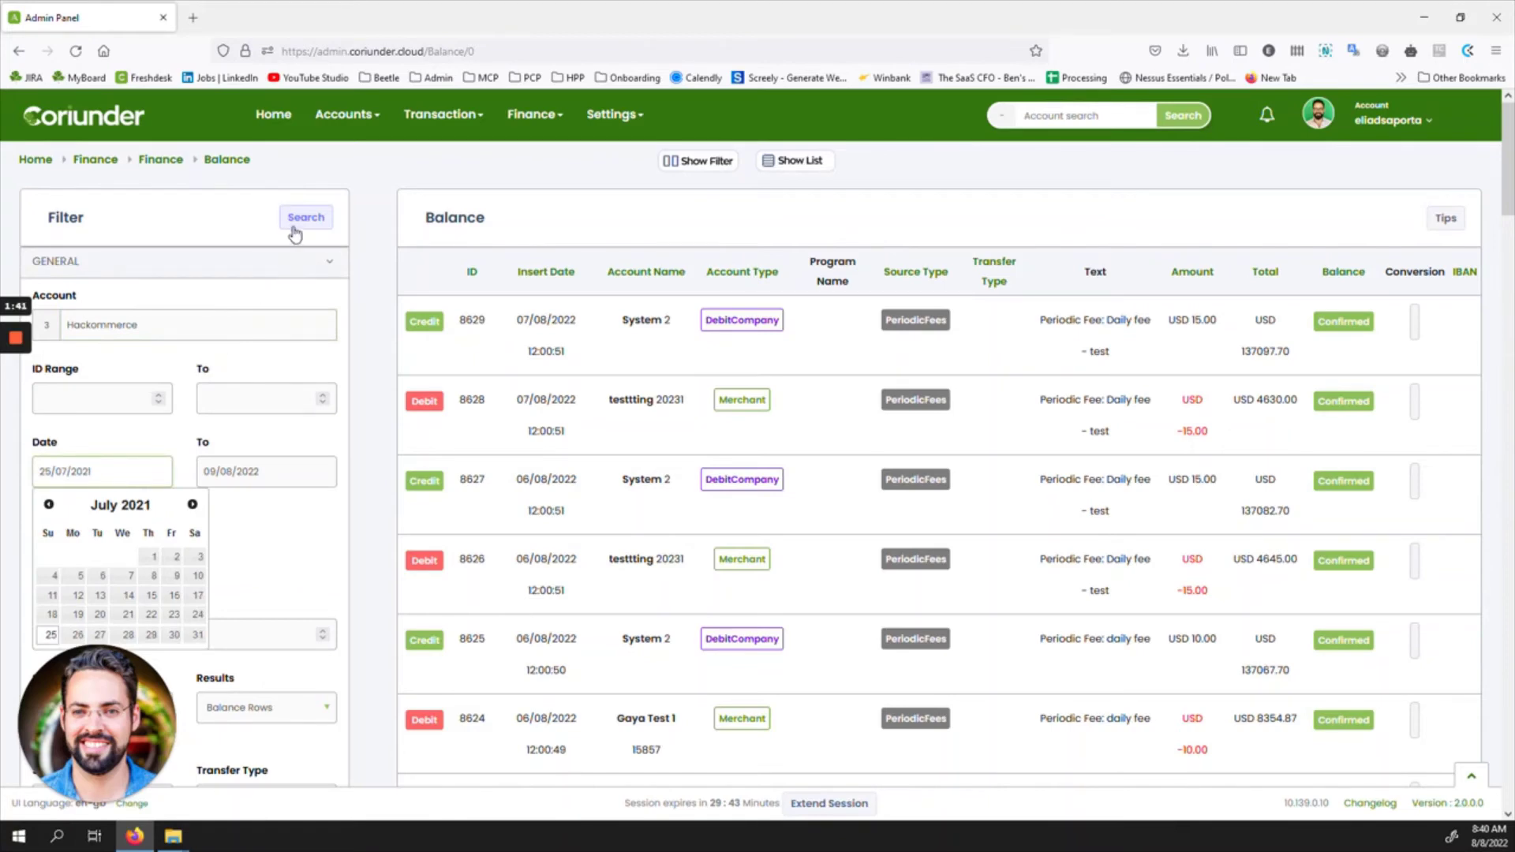
left_click(295, 225)
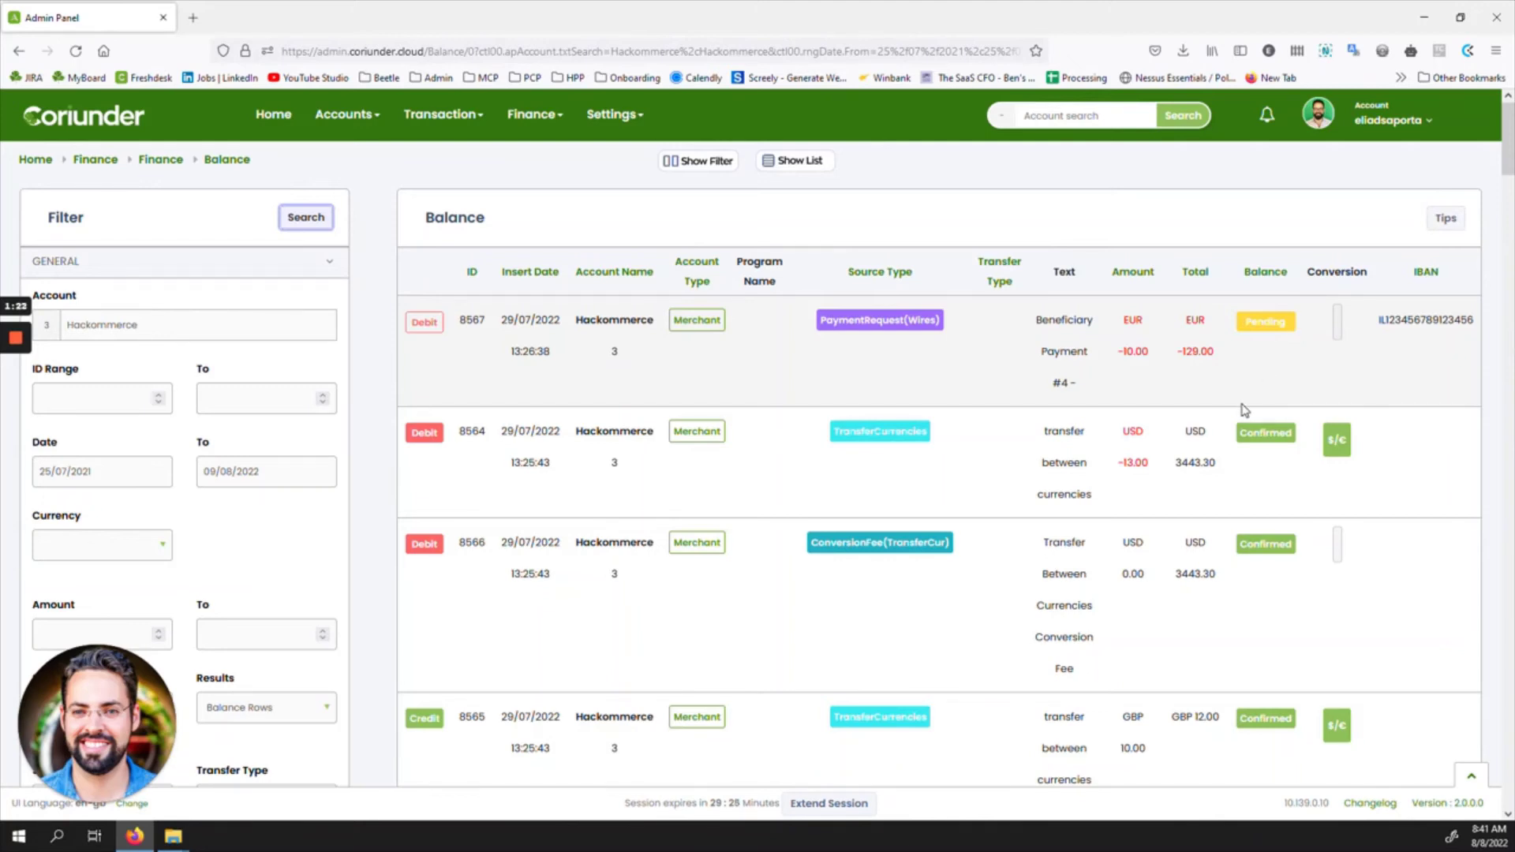
Examine the source types, amounts and statuses of the filtered Hackommerce rows and the choices in the source type filter.
scroll(1203, 439, "down", 2)
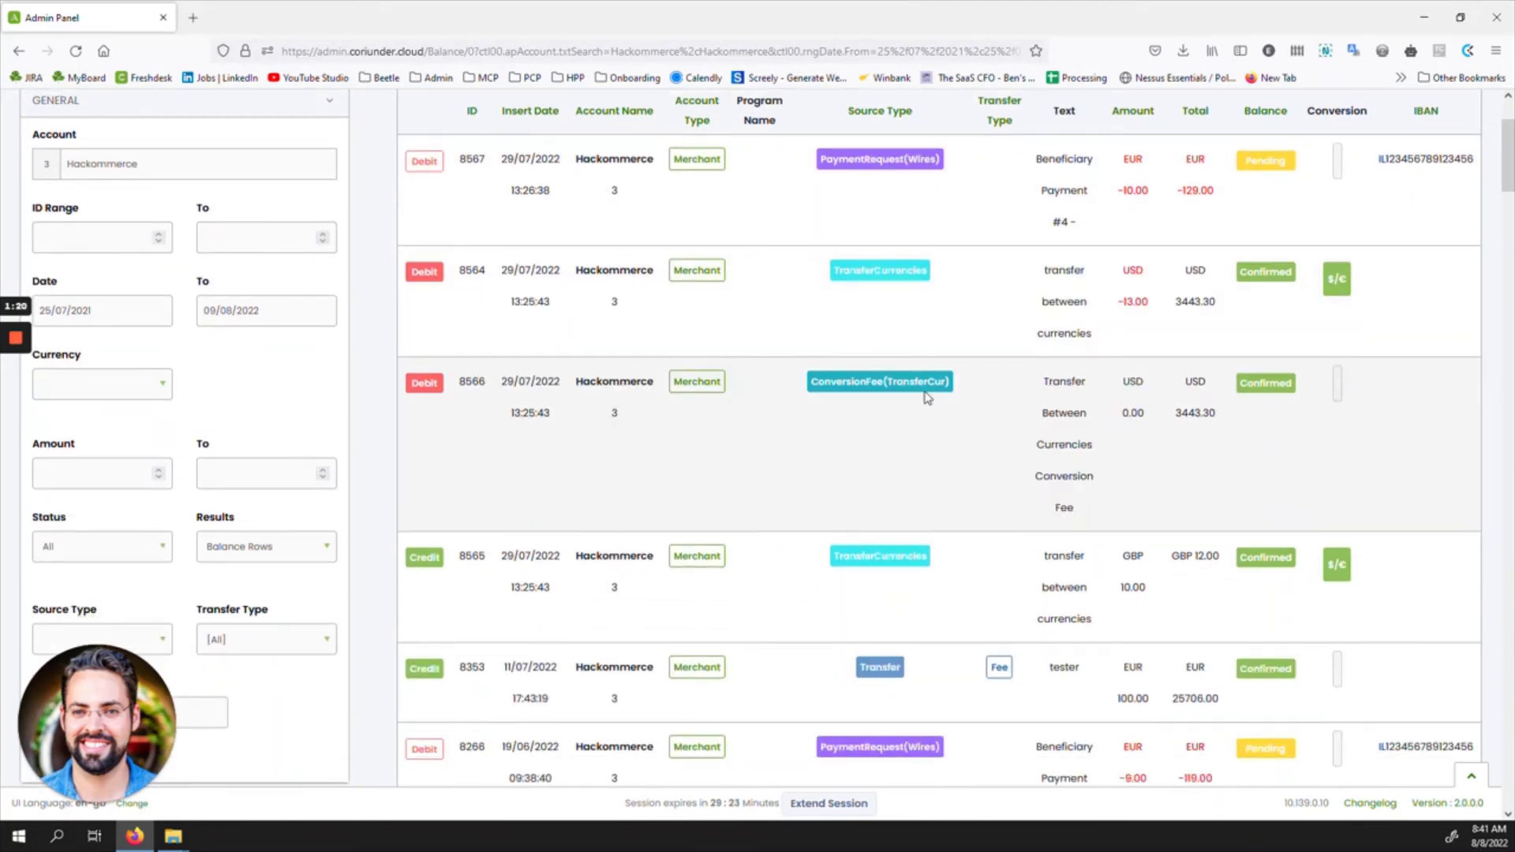
scroll(927, 396, "down", 4)
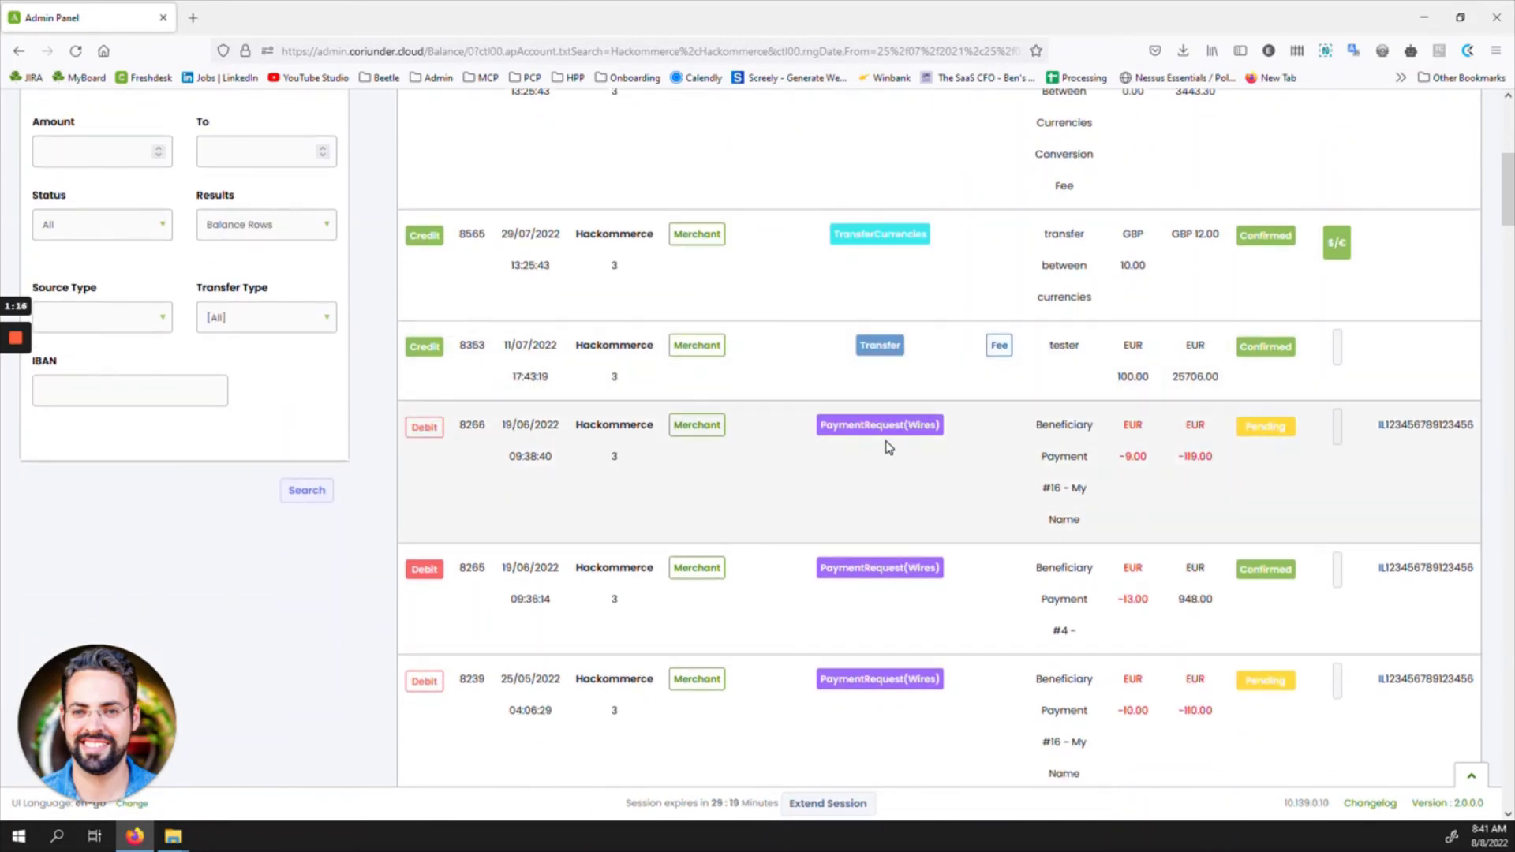
scroll(888, 447, "down", 2)
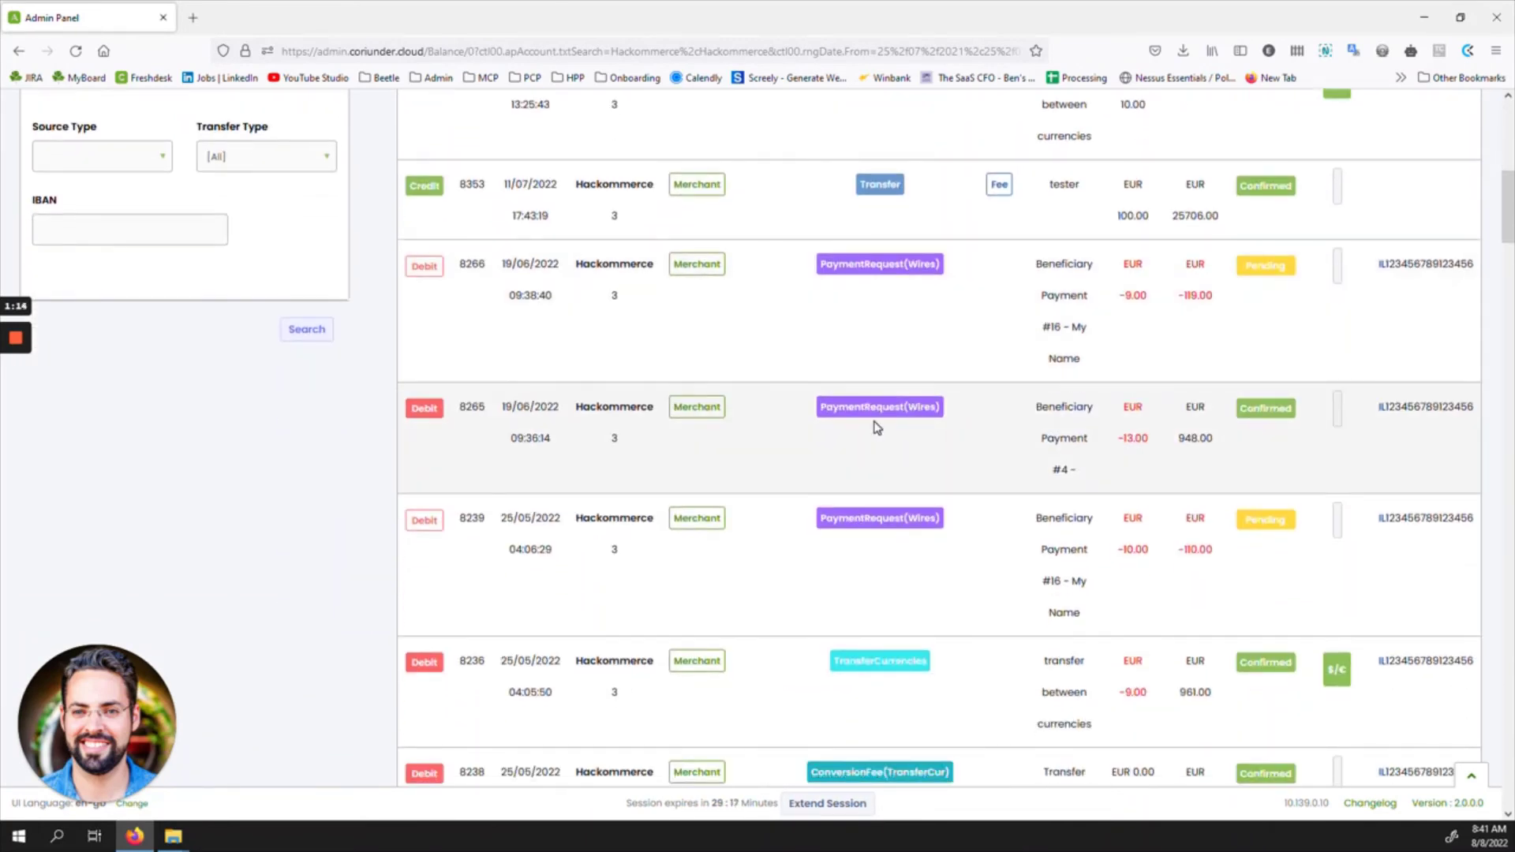
scroll(896, 426, "down", 3)
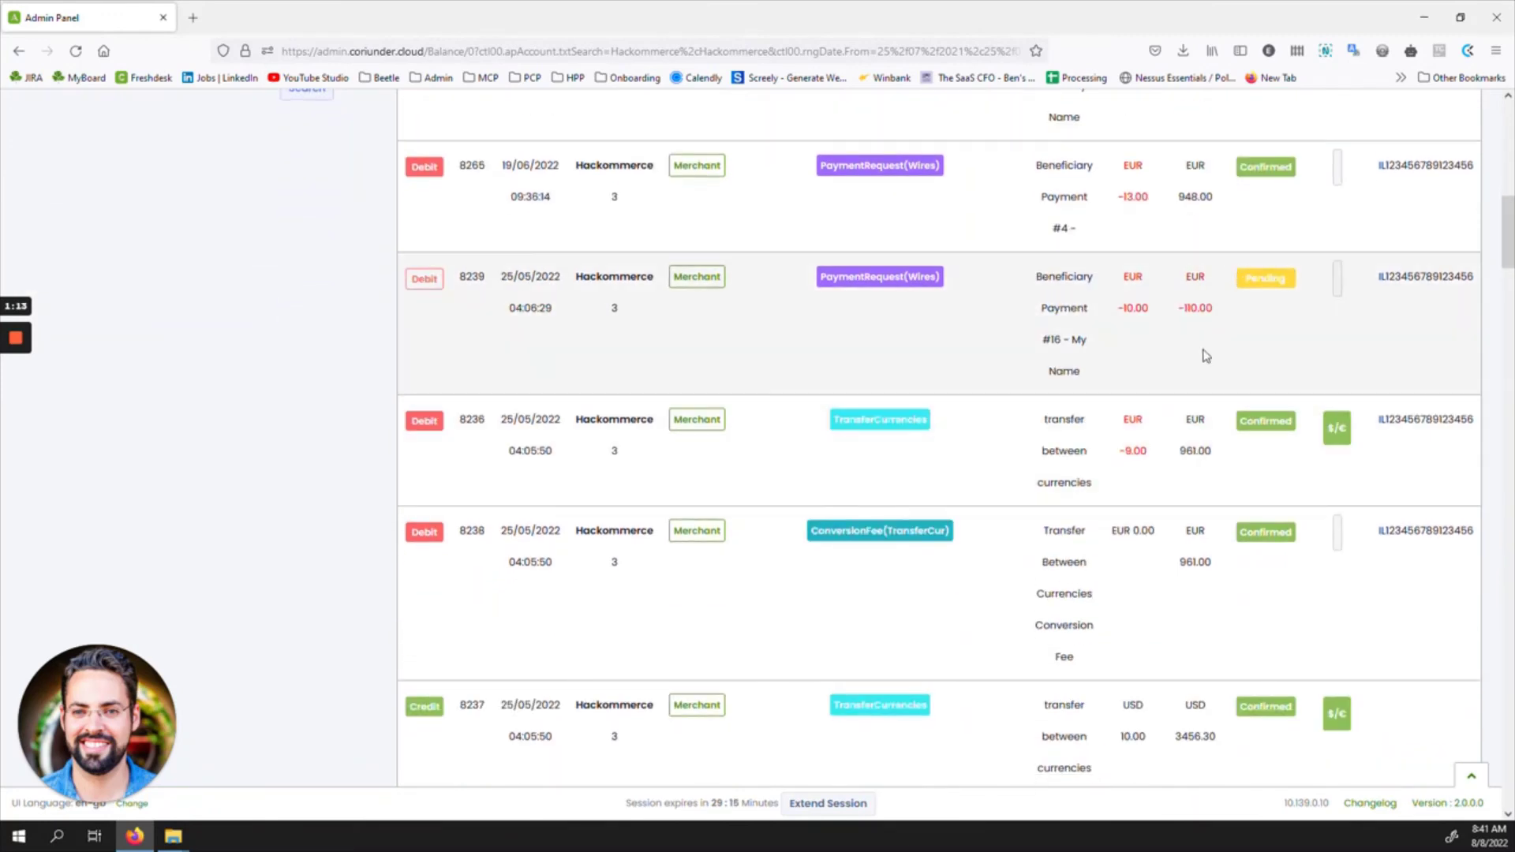
scroll(1068, 453, "down", 2)
scroll(1028, 467, "up", 8)
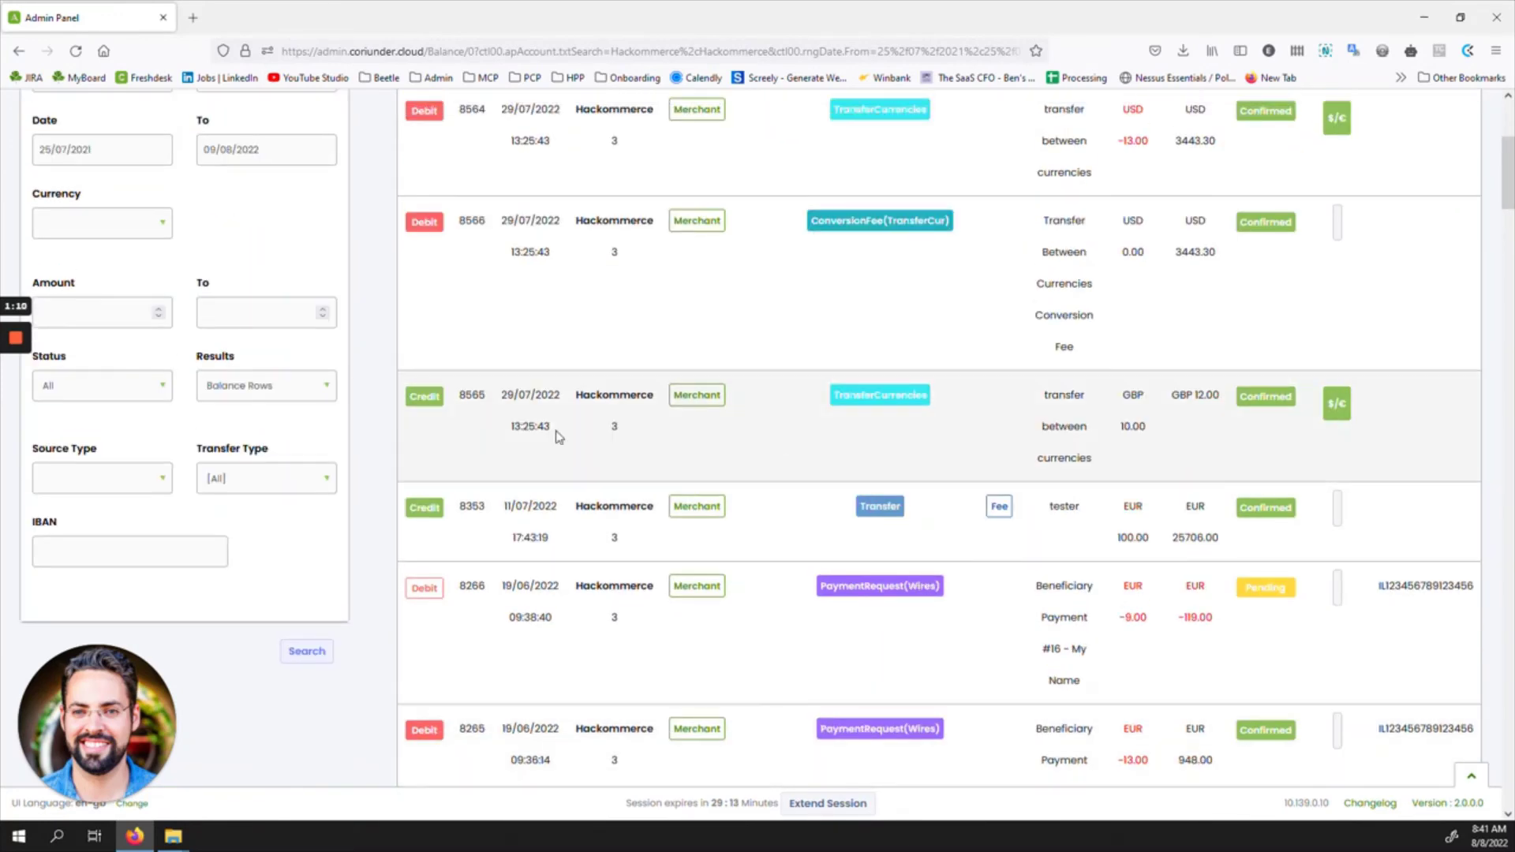
left_click(132, 484)
scroll(126, 442, "down", 1)
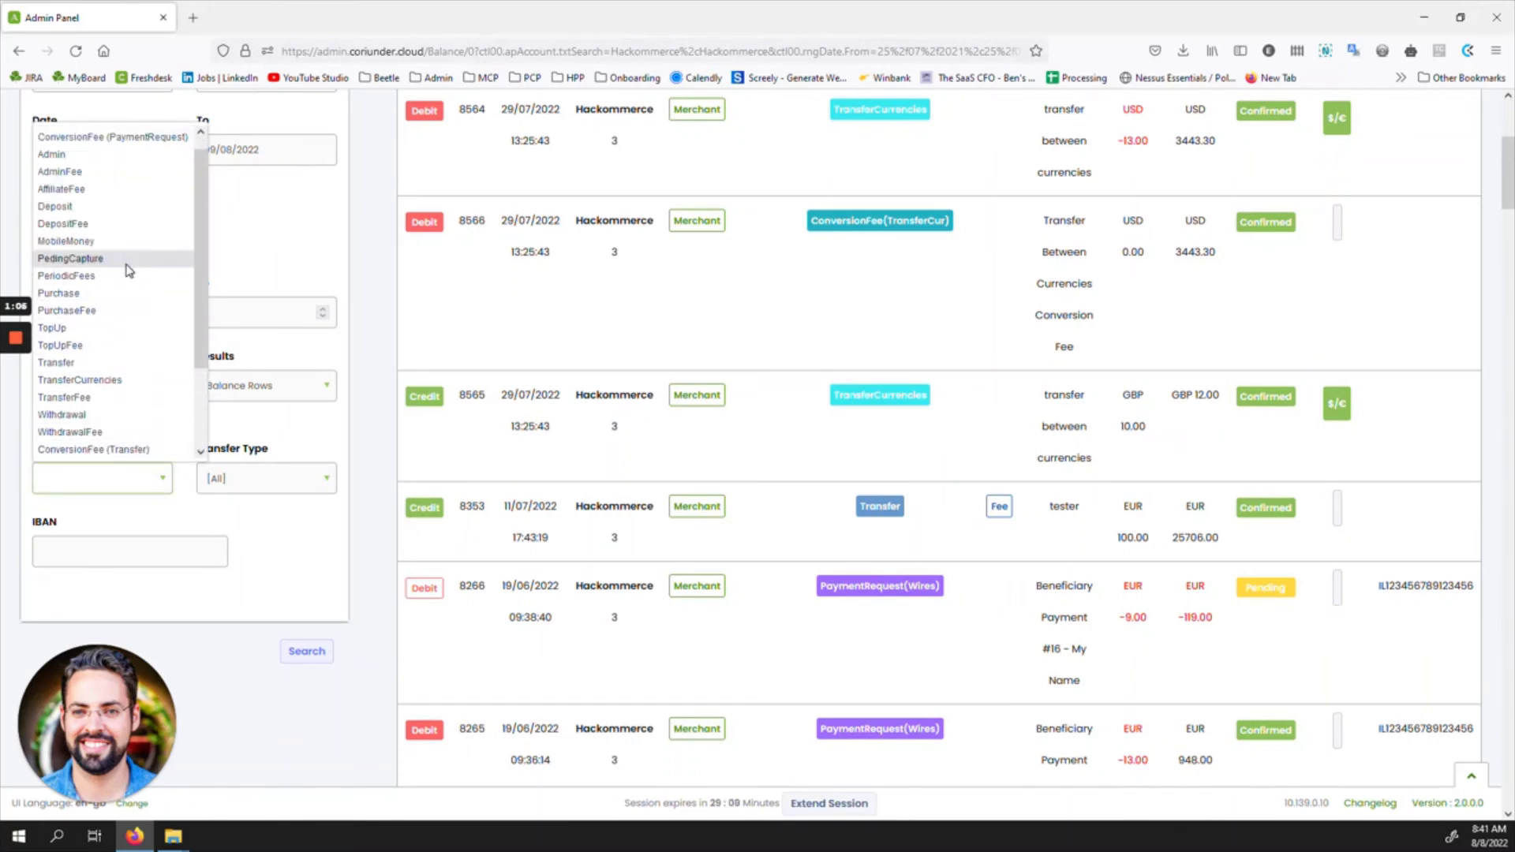
left_click(250, 258)
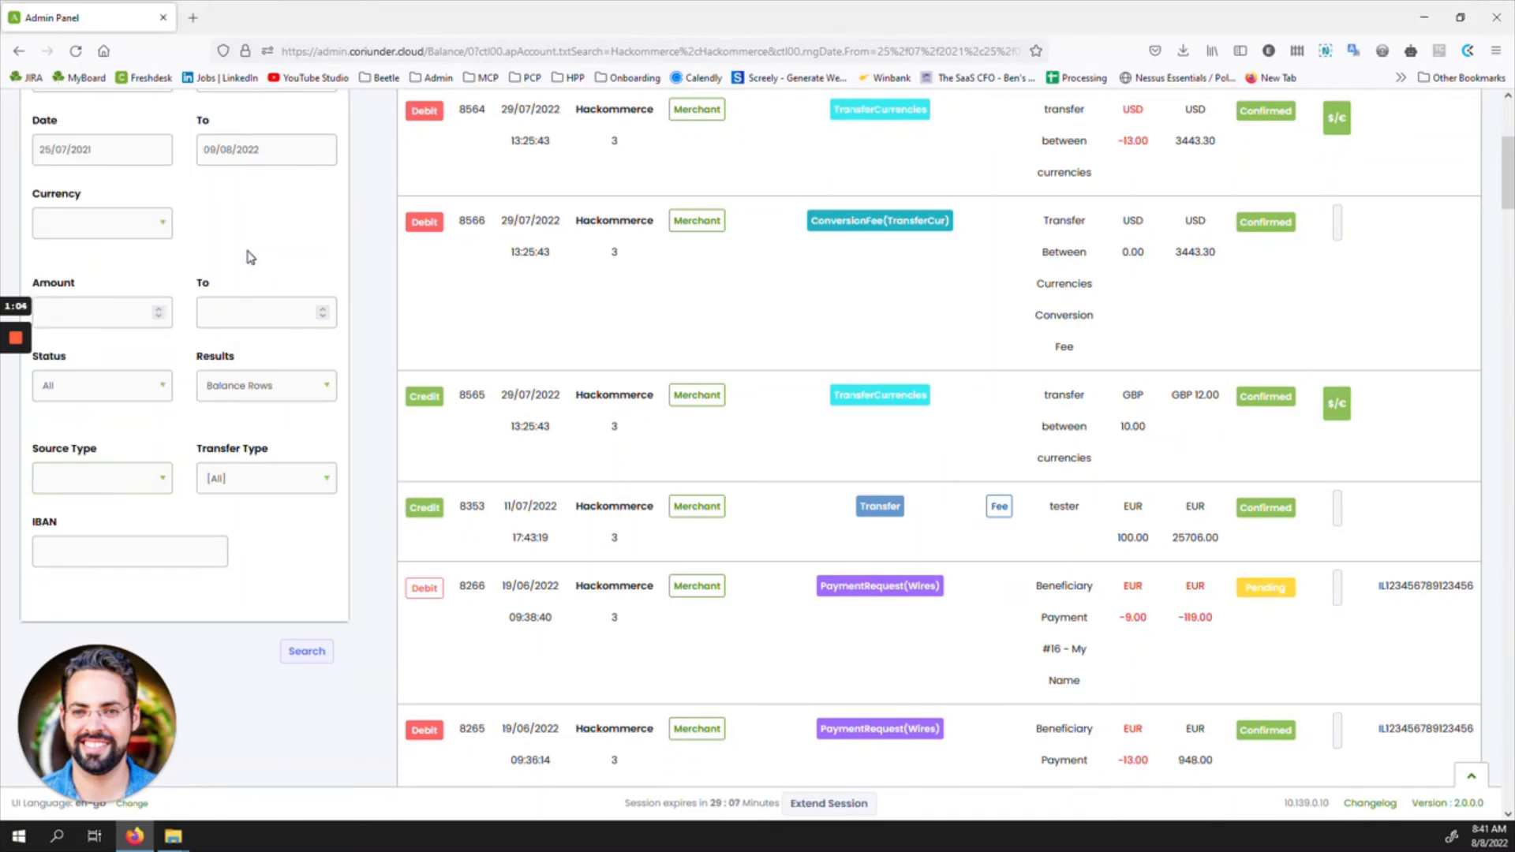
scroll(248, 257, "up", 4)
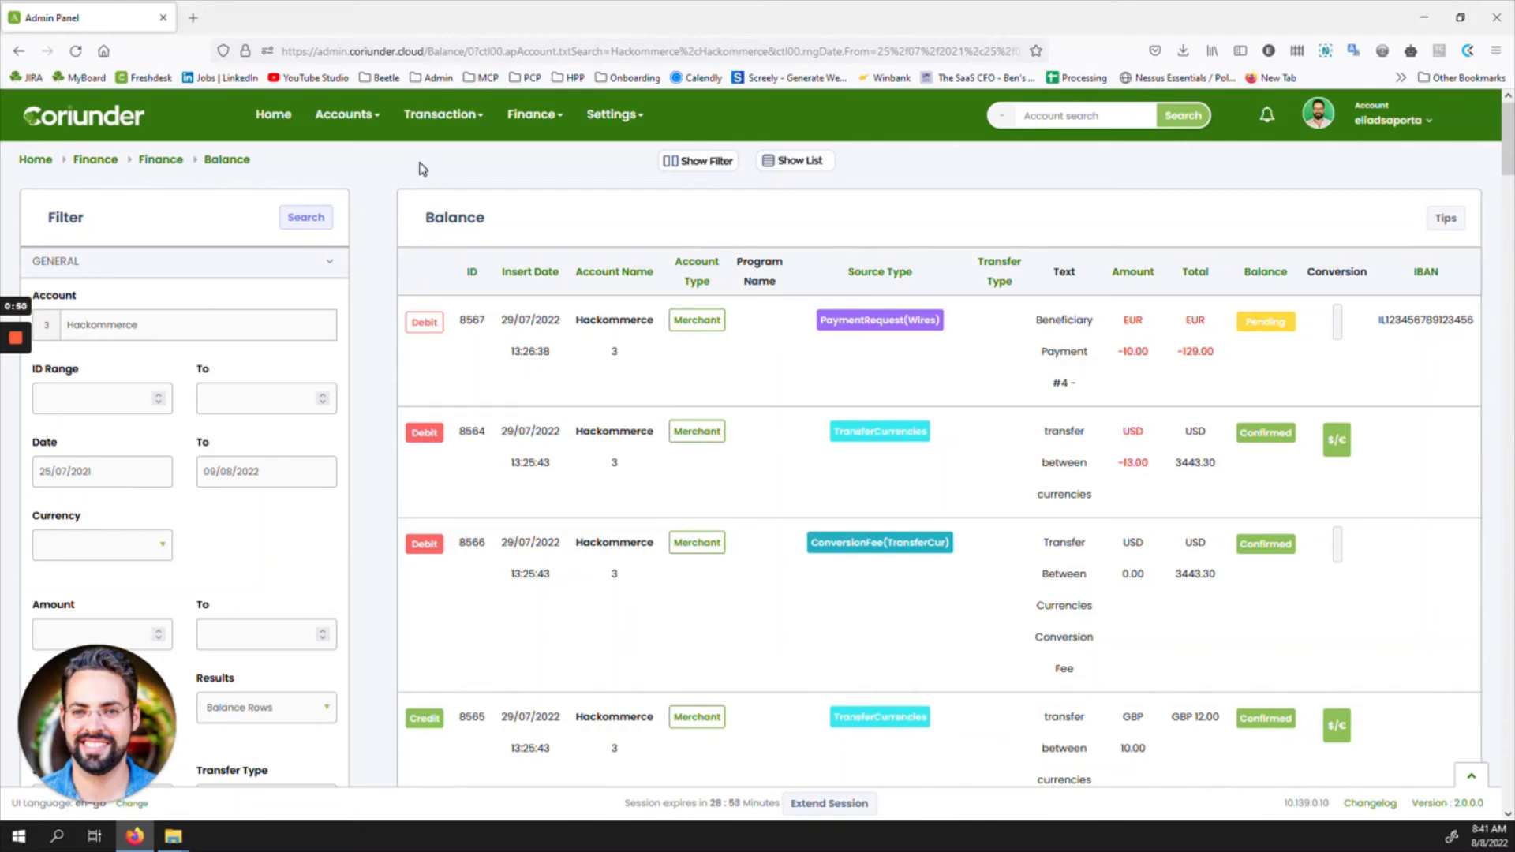
Open the balance section of the Hackommerce merchant account and review its currency balances and balance requests.
left_click(347, 115)
left_click(82, 202)
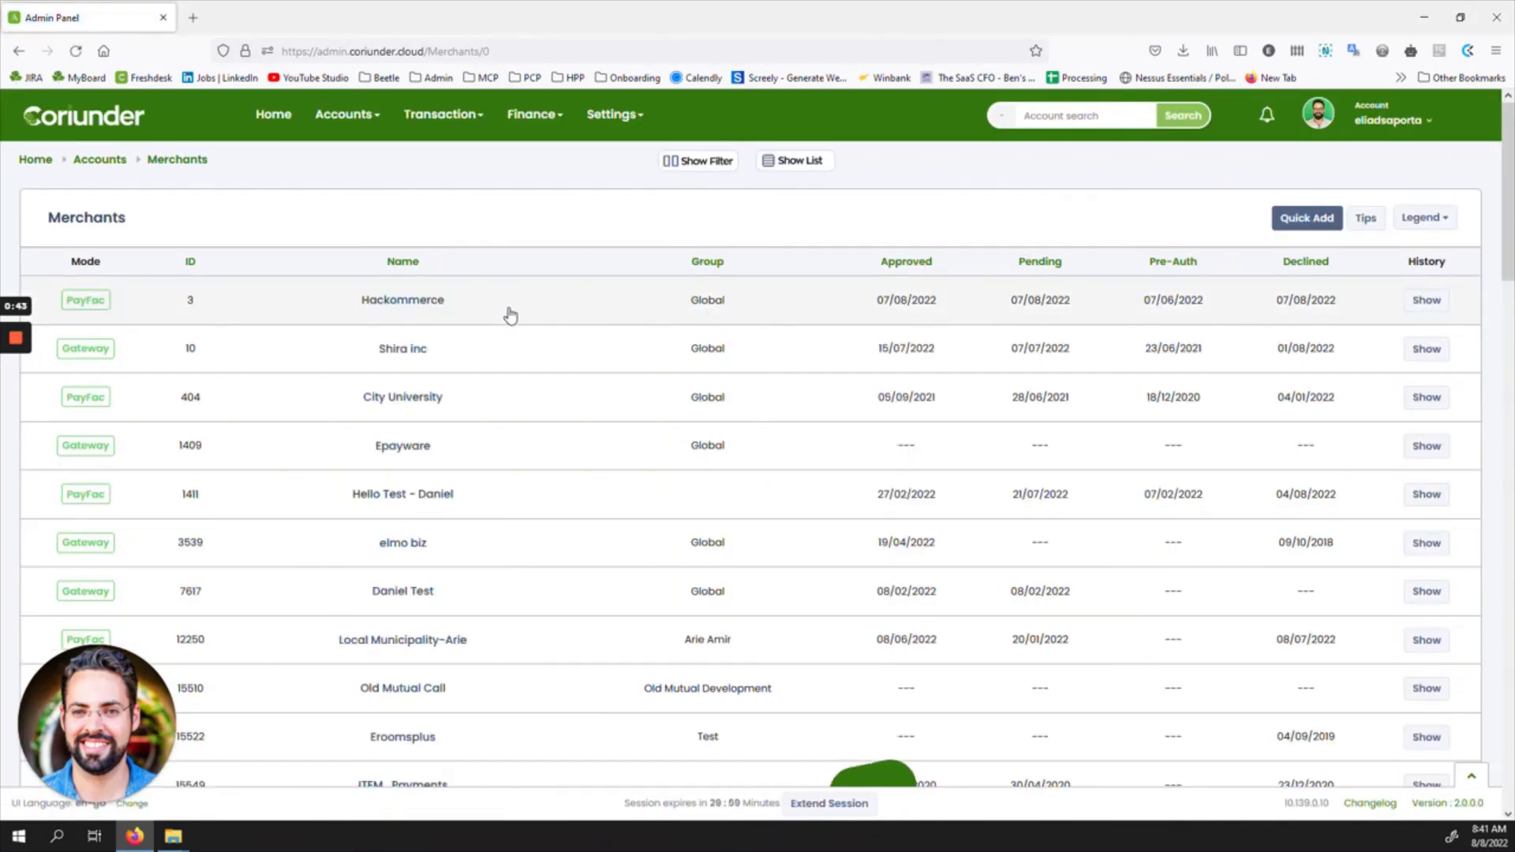
left_click(508, 314)
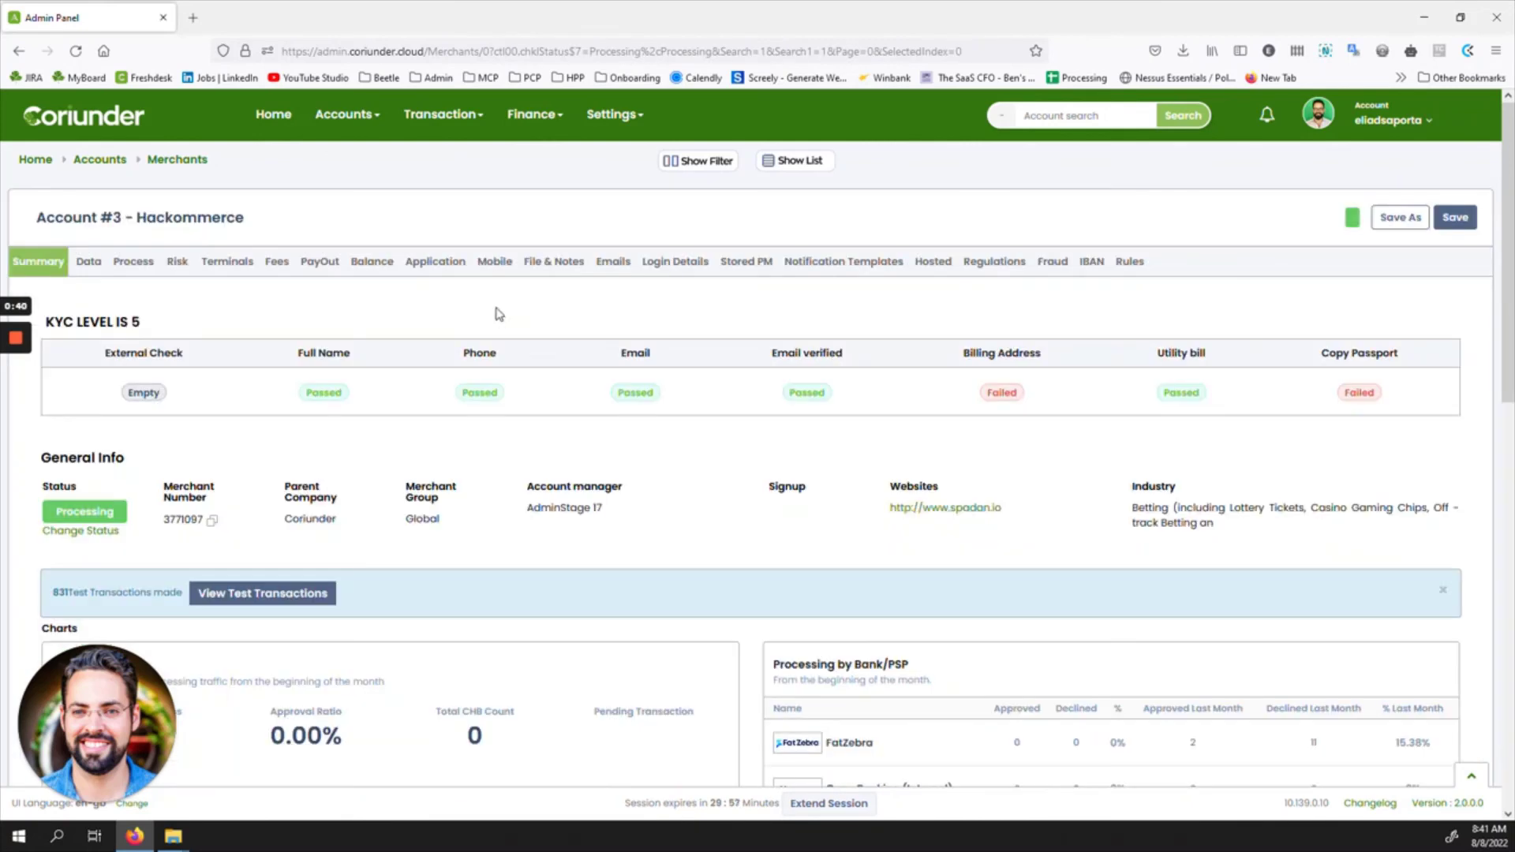
left_click(367, 267)
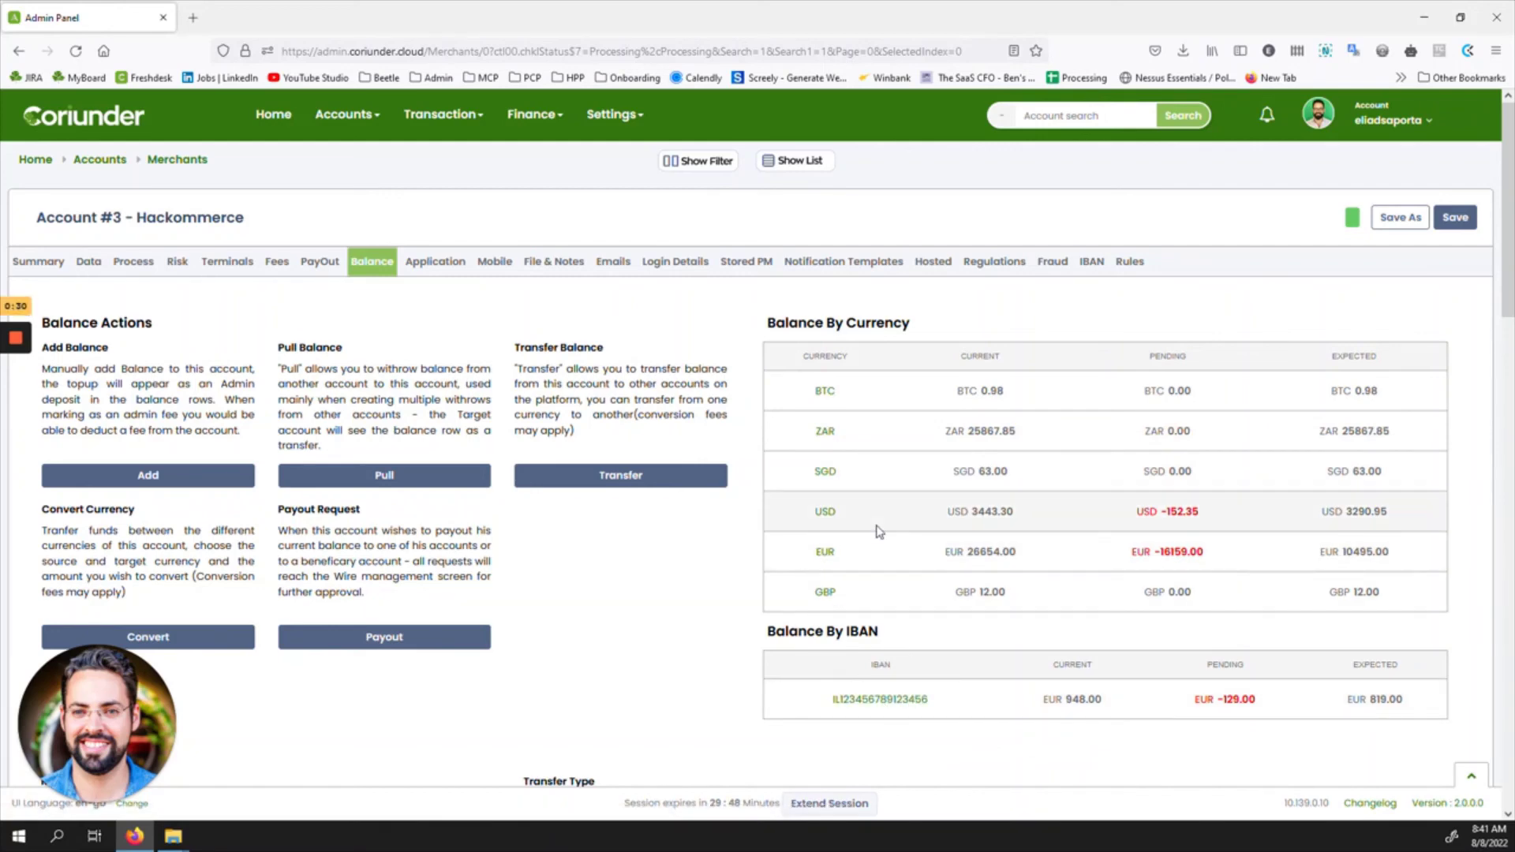
scroll(891, 528, "down", 5)
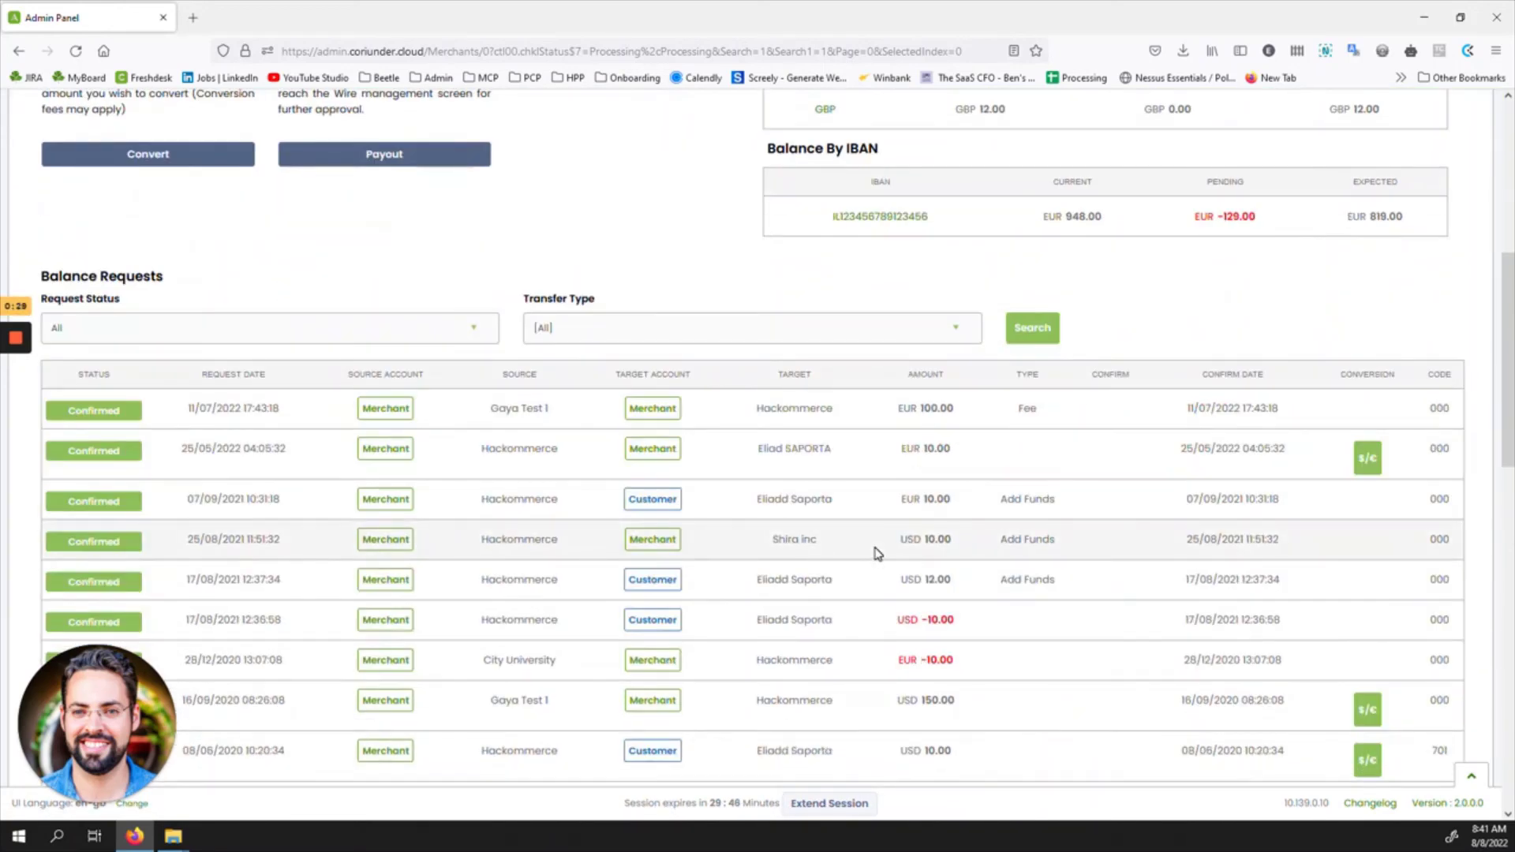
scroll(877, 552, "down", 1)
scroll(877, 552, "up", 6)
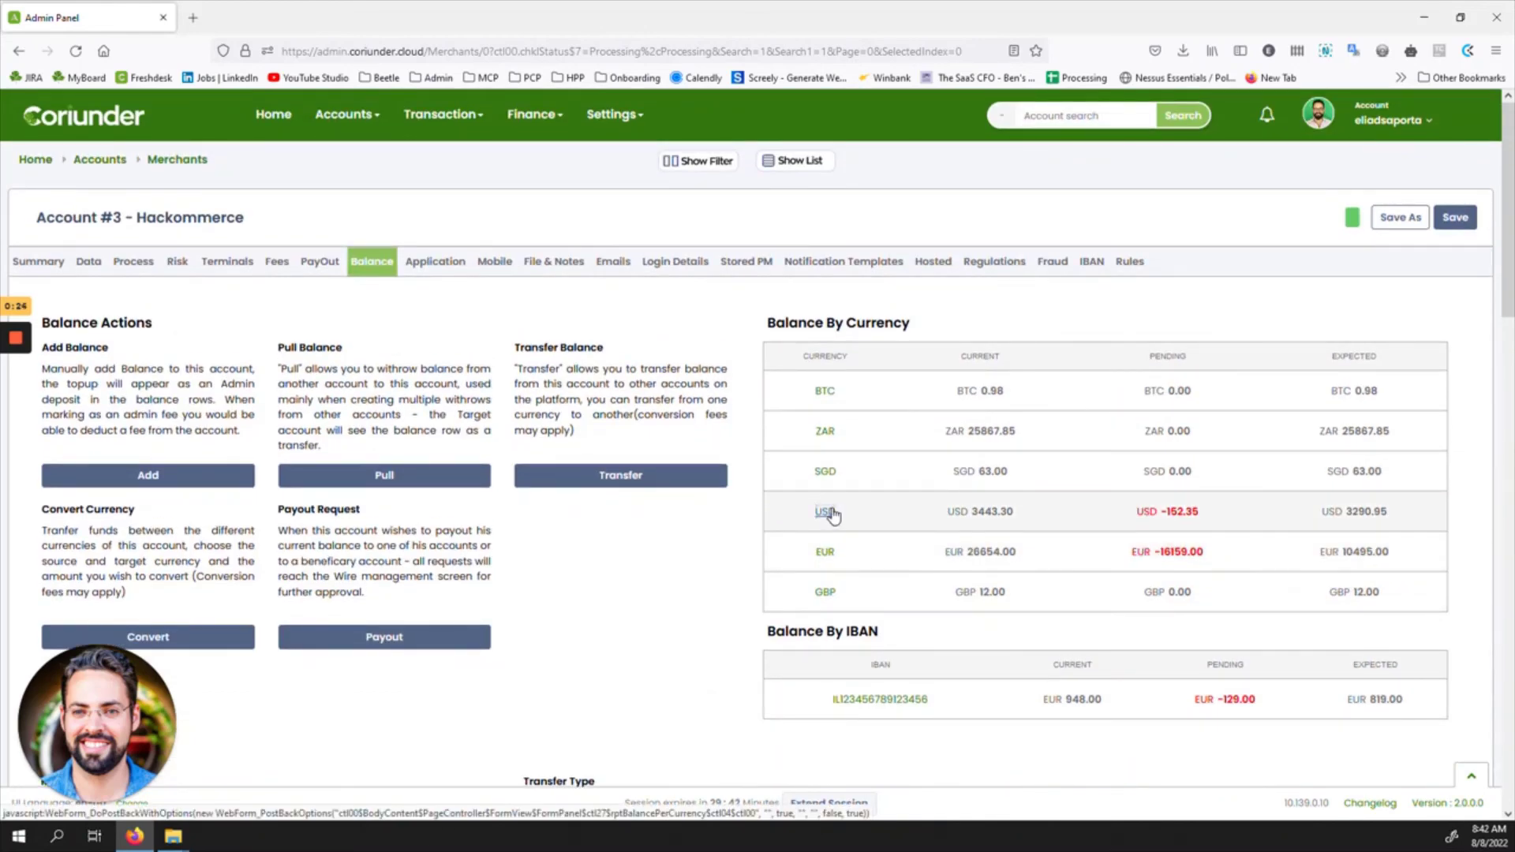
View the Hackommerce account's USD balance history, look through its entries and close it.
left_click(825, 512)
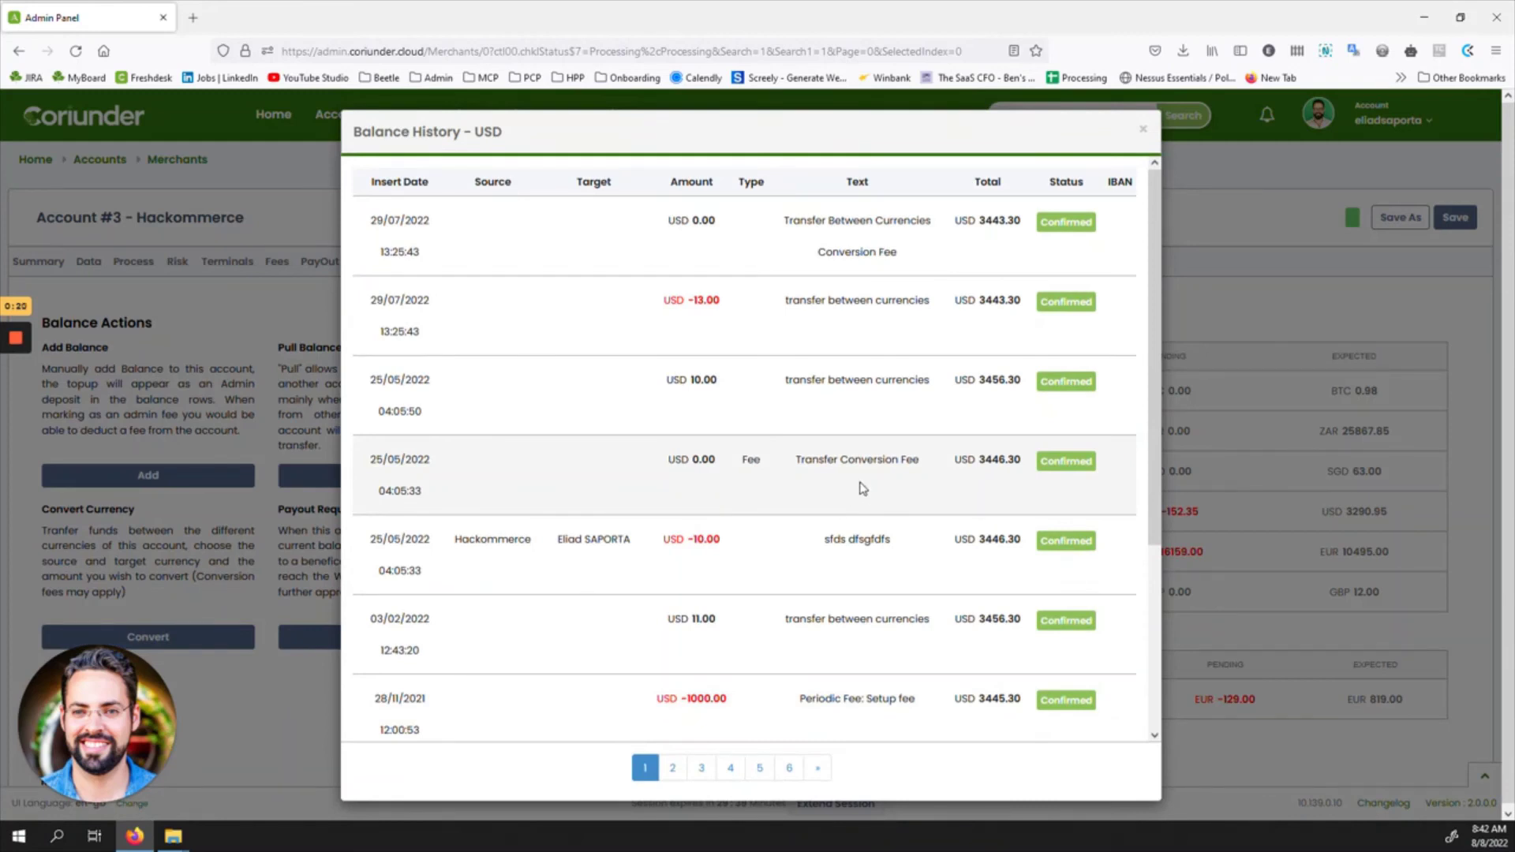
scroll(915, 316, "down", 1)
scroll(916, 426, "down", 2)
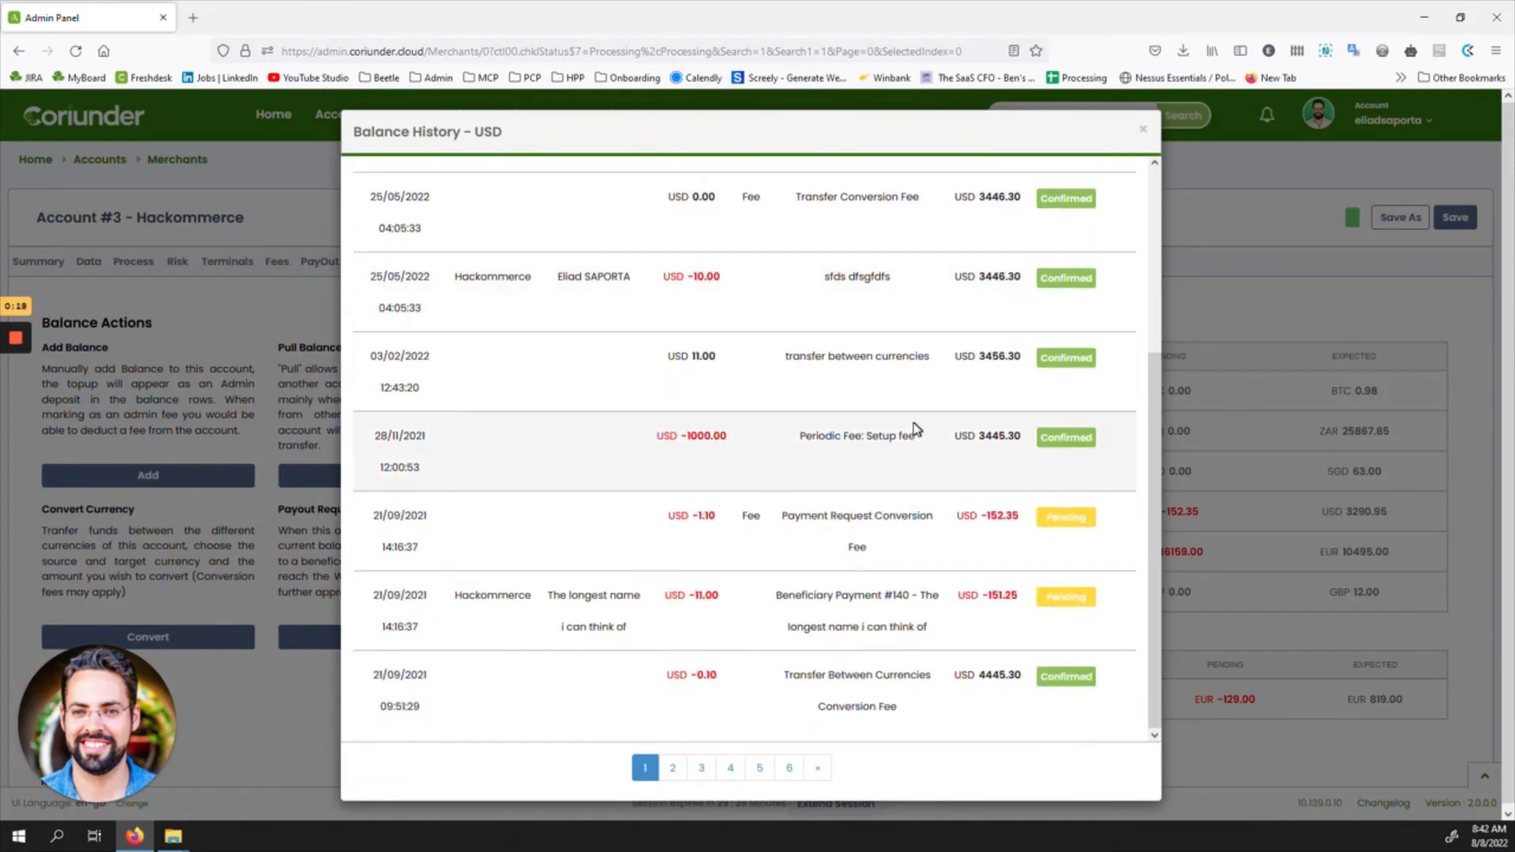
scroll(915, 429, "down", 1)
scroll(913, 430, "up", 4)
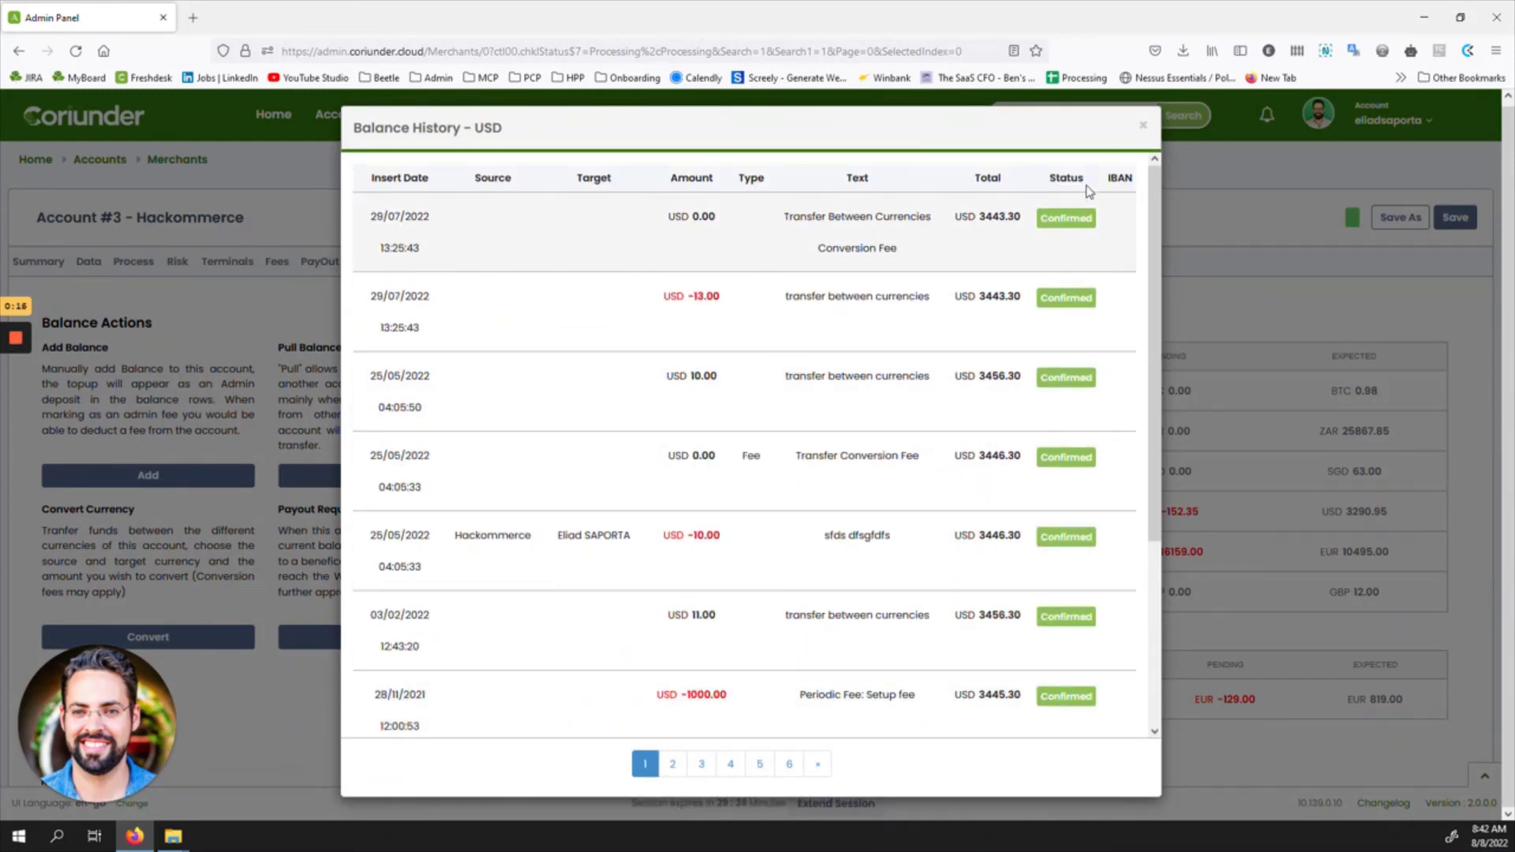
left_click(1141, 126)
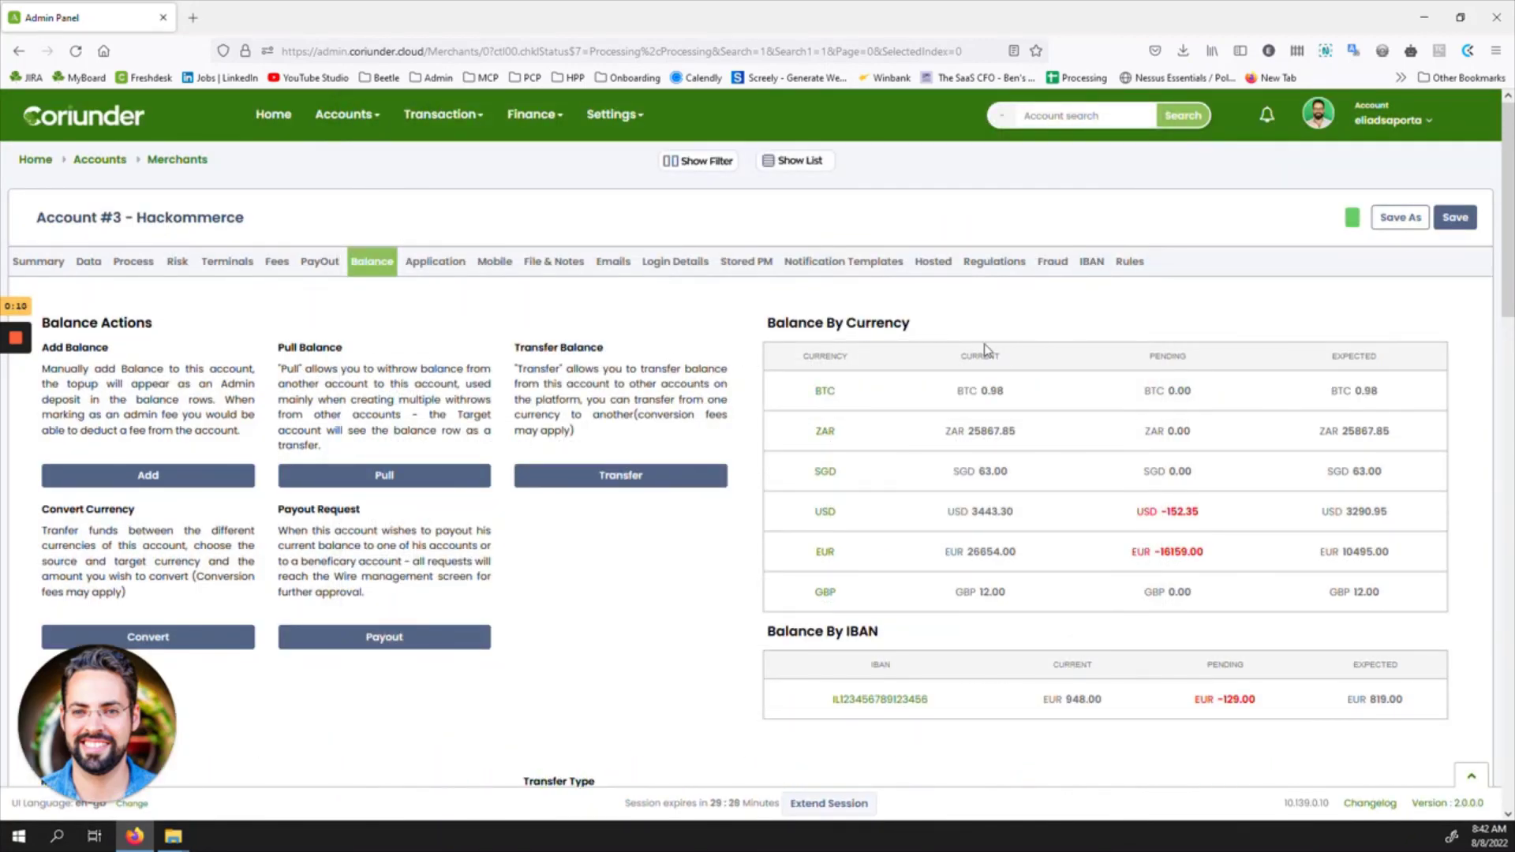
mouse_move(21, 350)
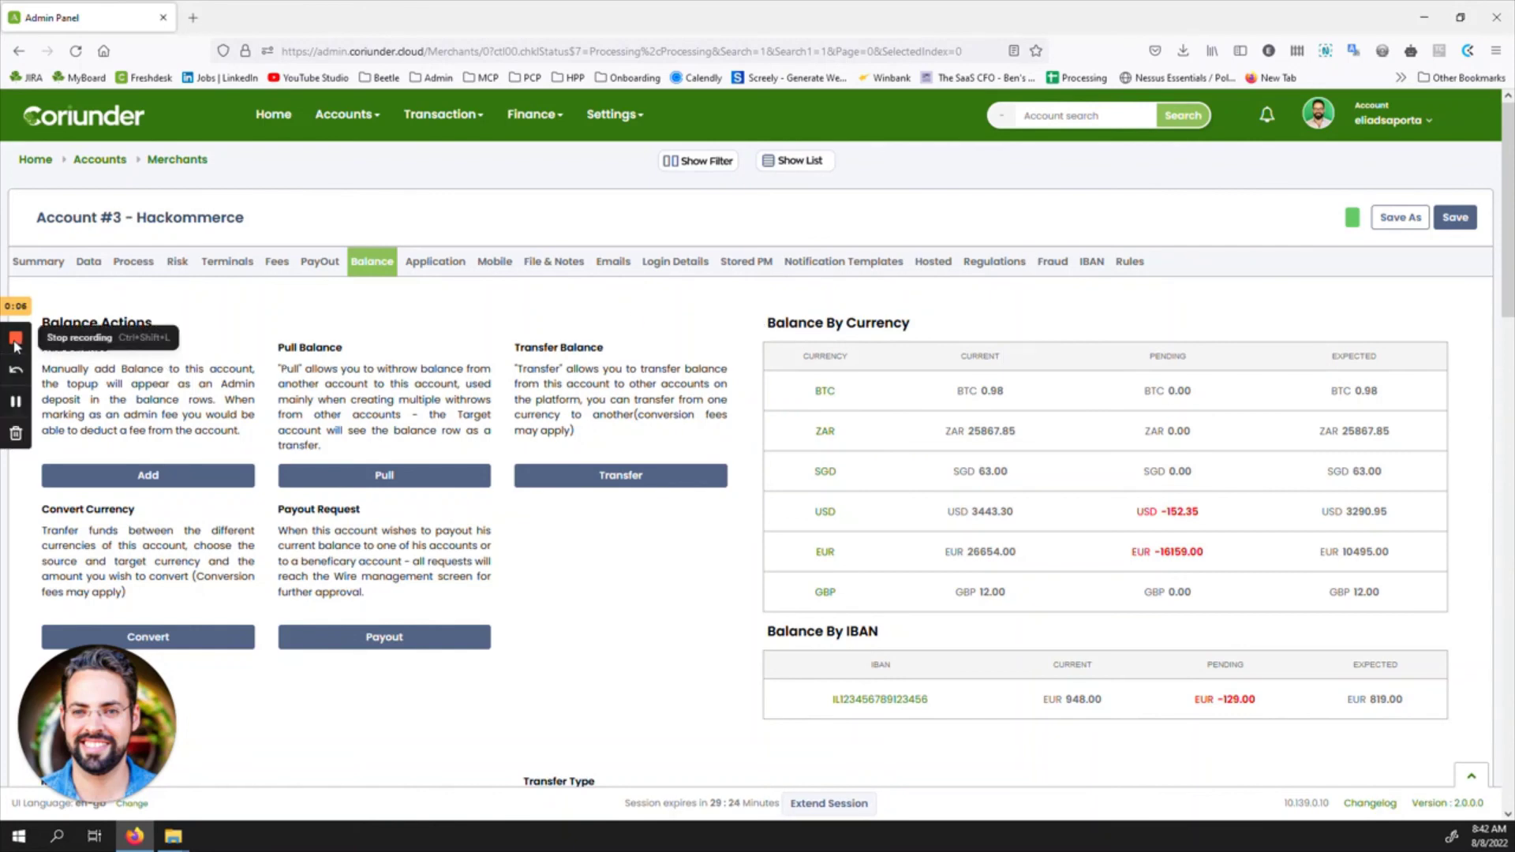
left_click(15, 341)
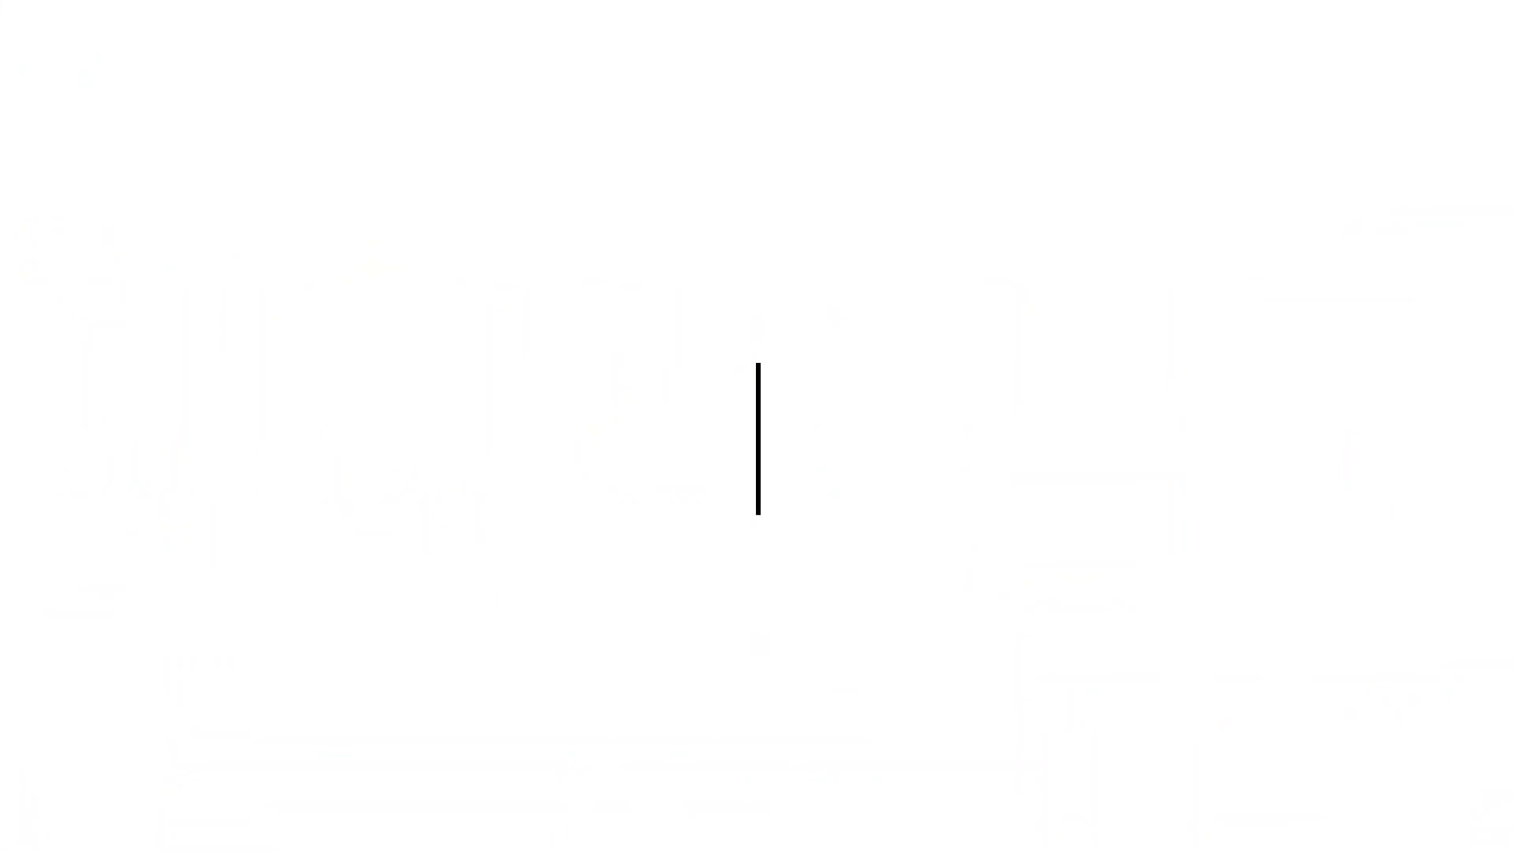